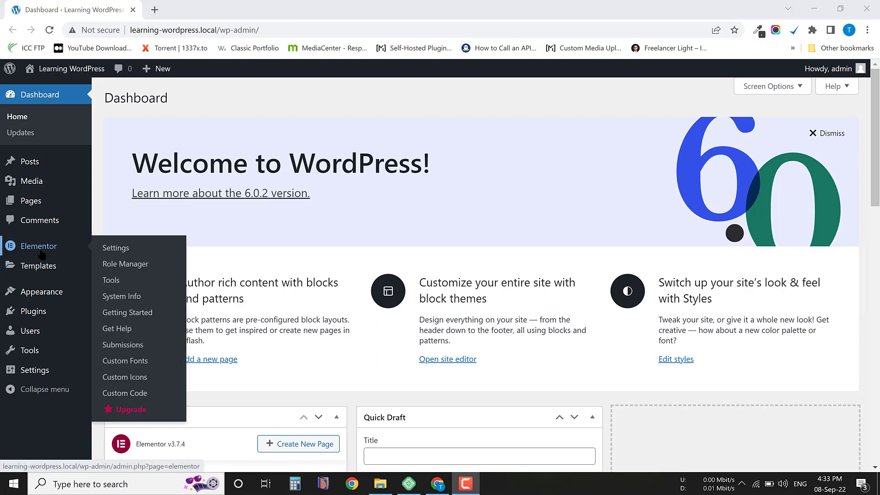
Collapse the admin sidebar menu and expand it again.
mouse_move(25, 272)
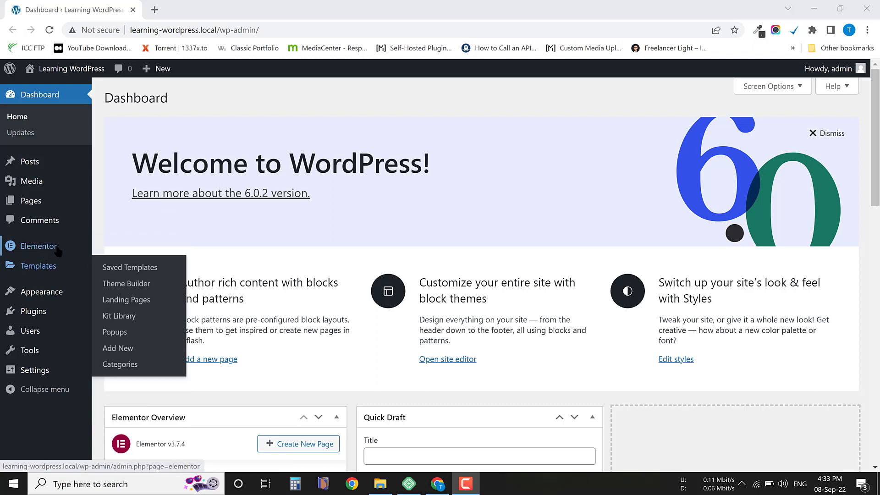
mouse_move(53, 252)
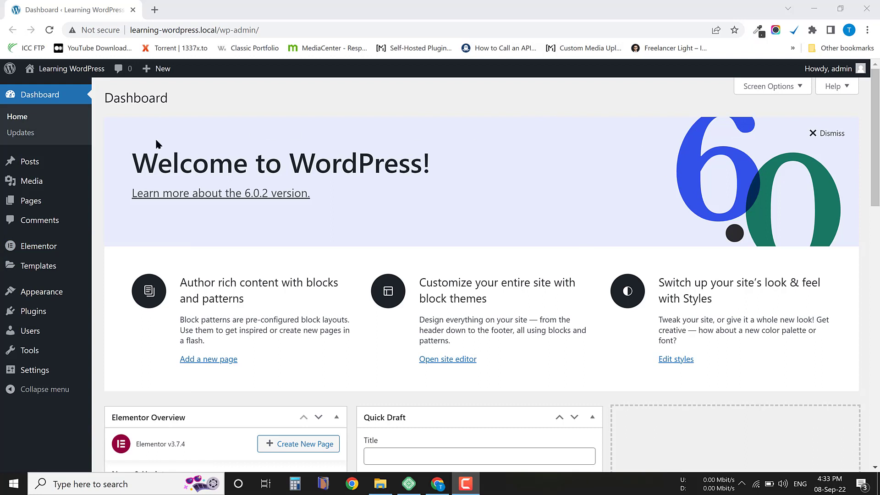
click(21, 392)
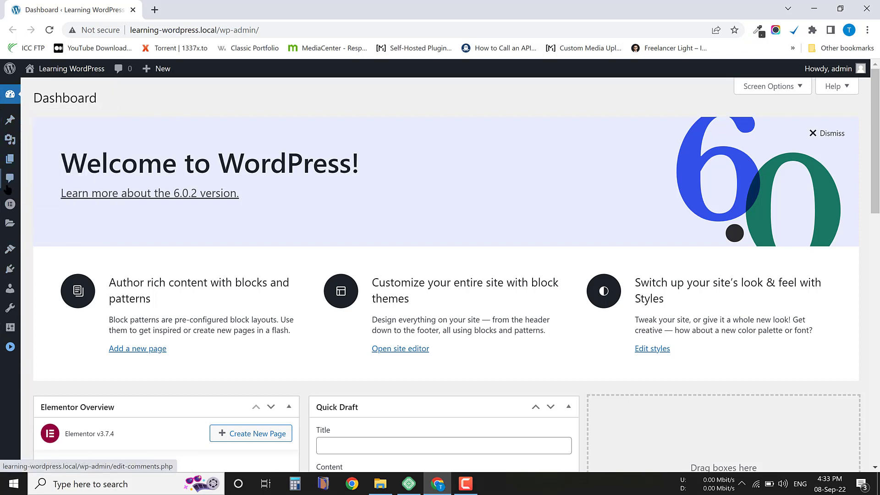
mouse_move(31, 223)
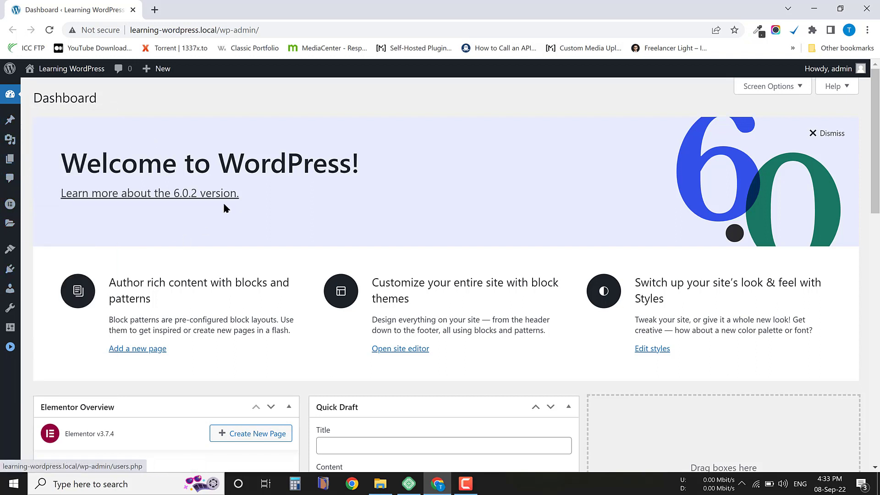
click(10, 347)
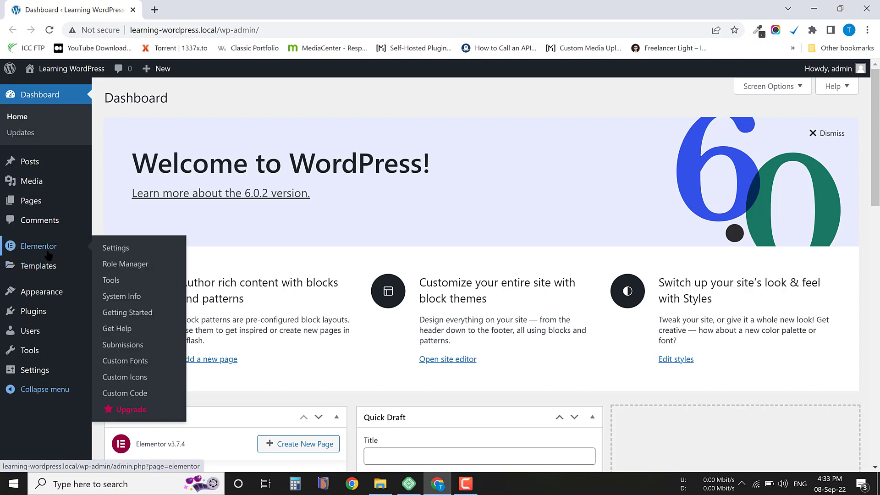
Open the list of installed plugins and activate the Elementor plugin.
mouse_move(35, 313)
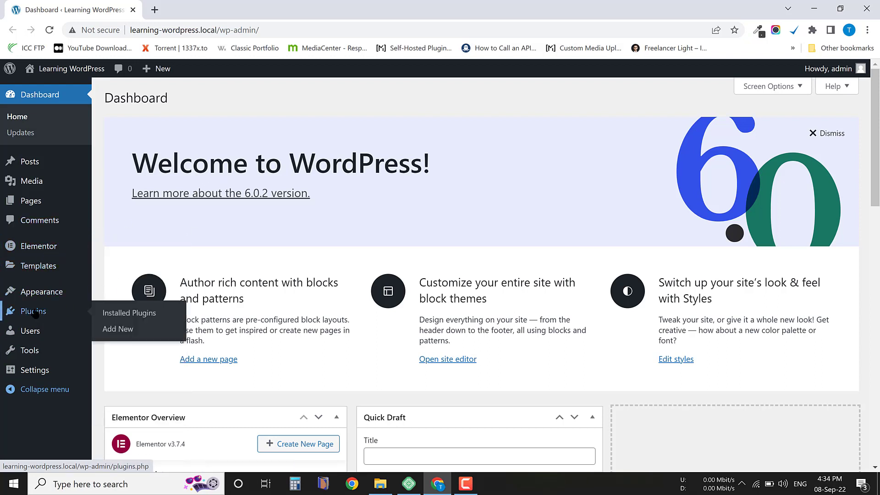
click(143, 315)
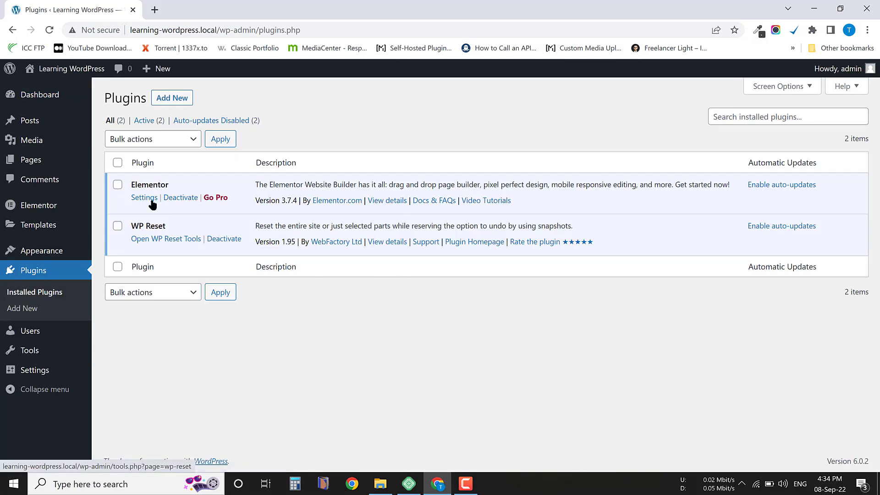
drag(178, 185, 129, 183)
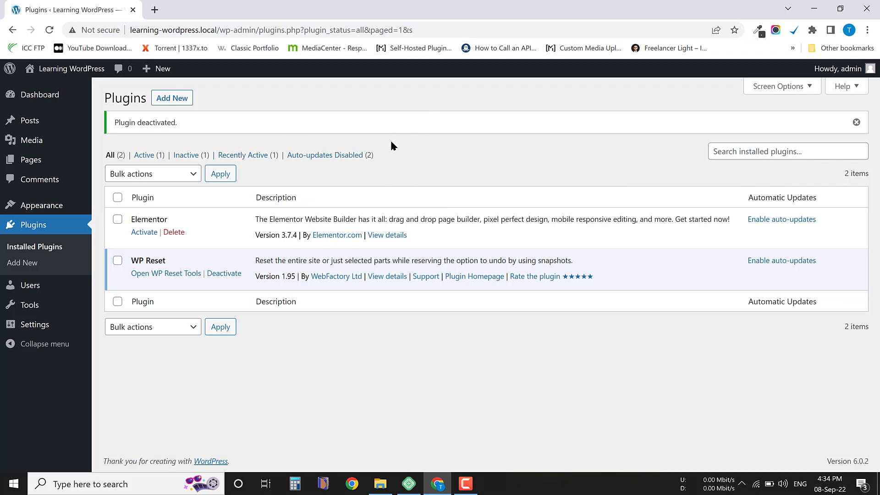
click(145, 233)
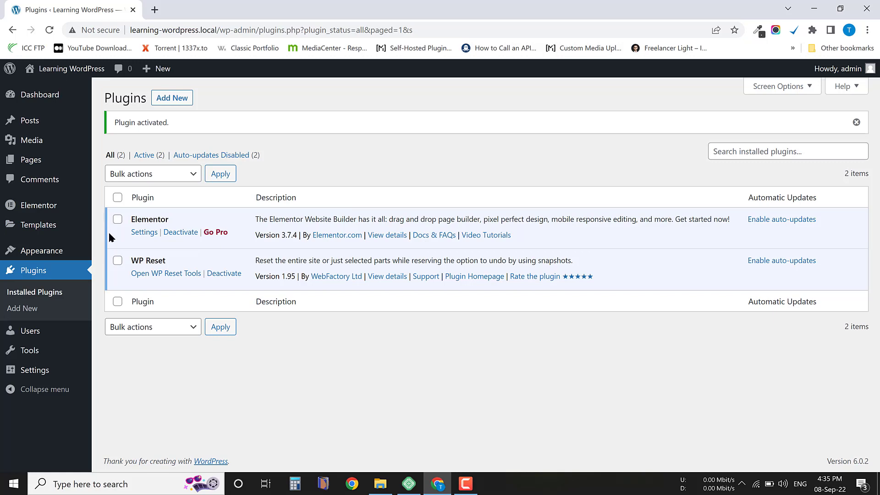
key(ctrl+plus)
key(ctrl+plus)
key(ctrl+plus)
scroll(157, 208, down, 3)
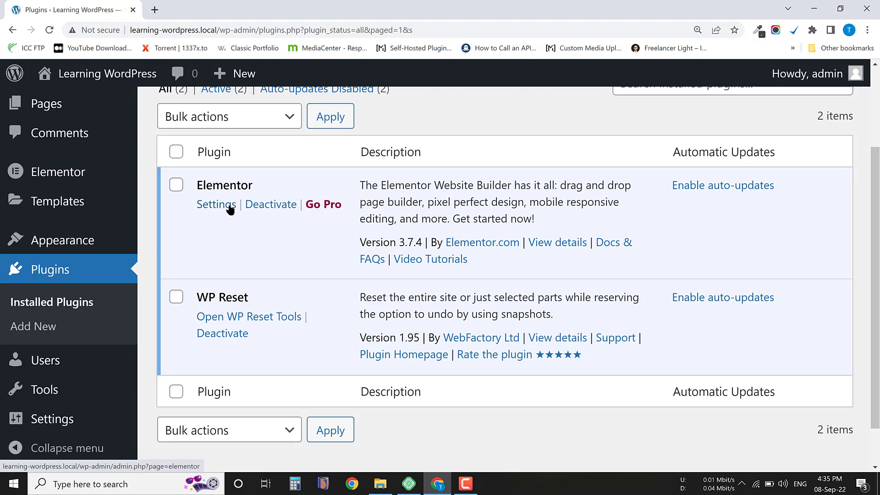
key(ctrl+0)
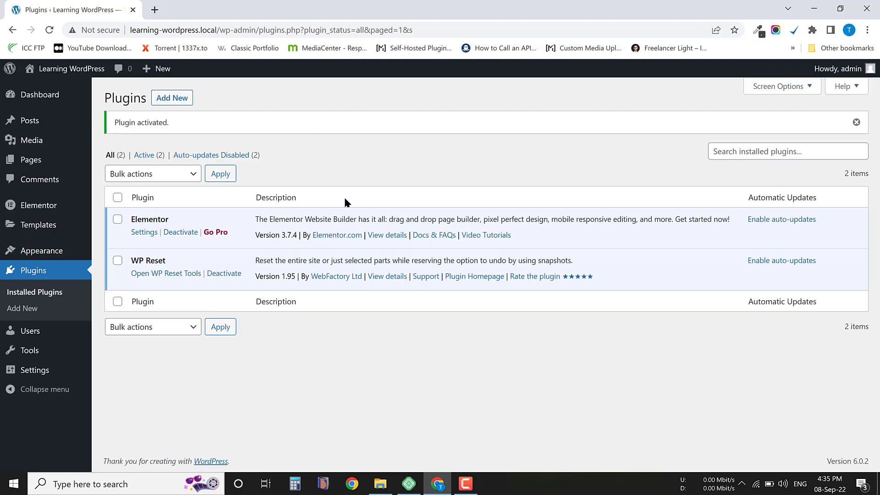
Create a new page and title it "Learning Elementor".
mouse_move(63, 171)
mouse_move(32, 166)
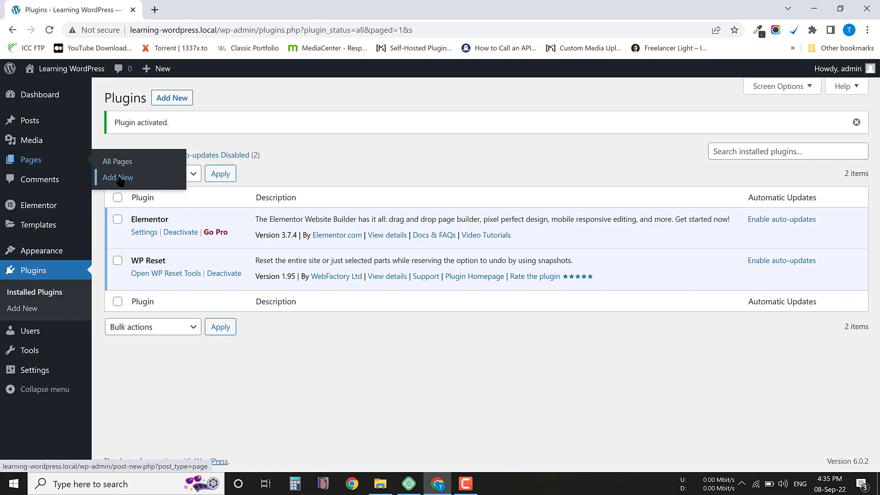
click(134, 182)
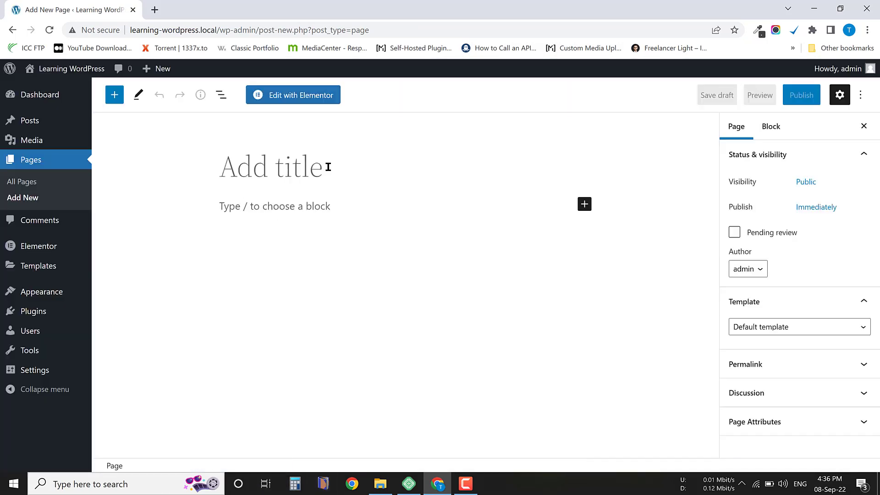
text(Learning )
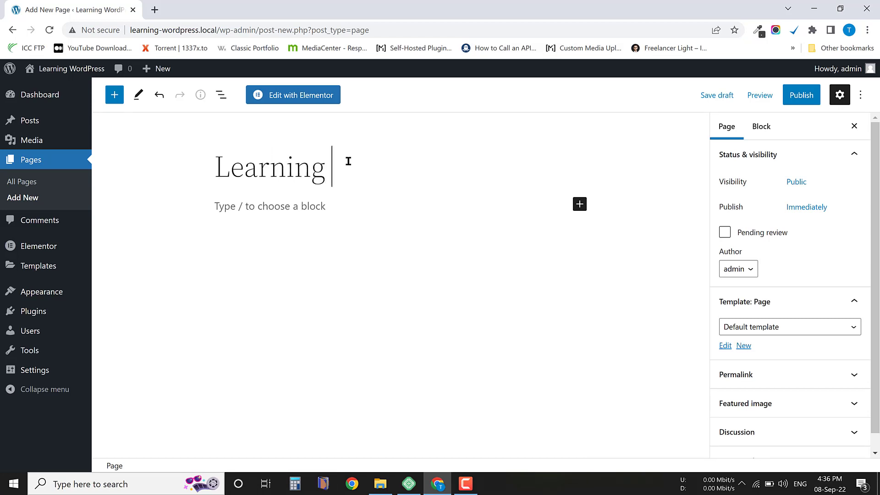
text(Elemen)
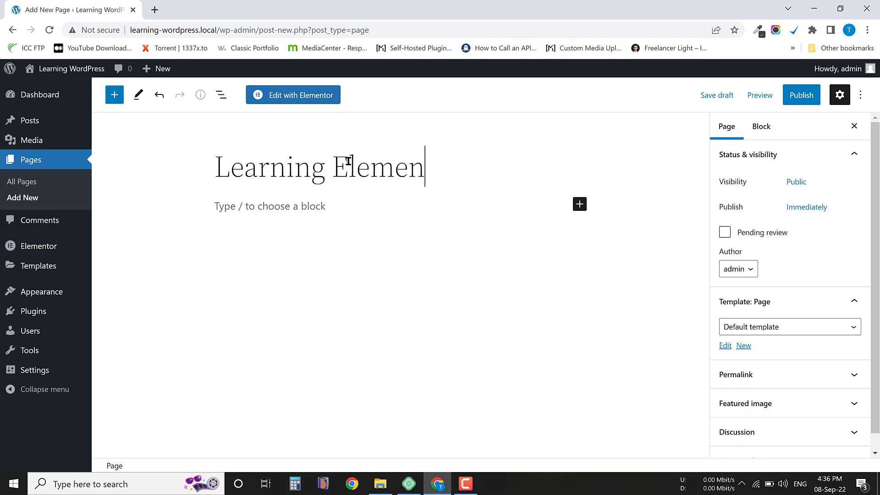
text(tor)
click(259, 160)
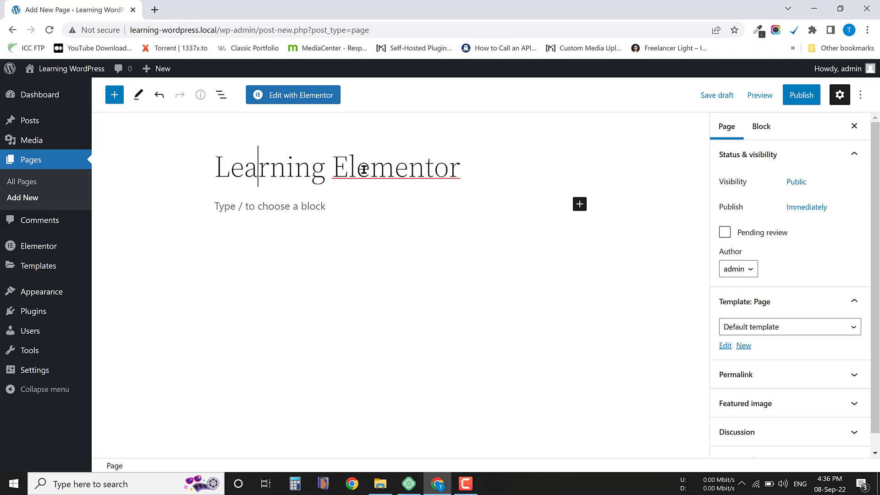
click(408, 170)
click(471, 167)
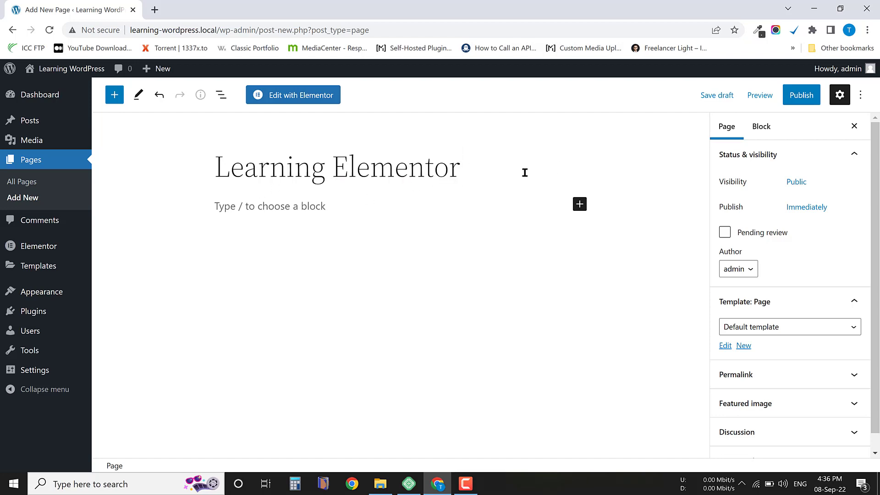
Publish the Learning Elementor page and view the live page in a new browser tab.
click(805, 98)
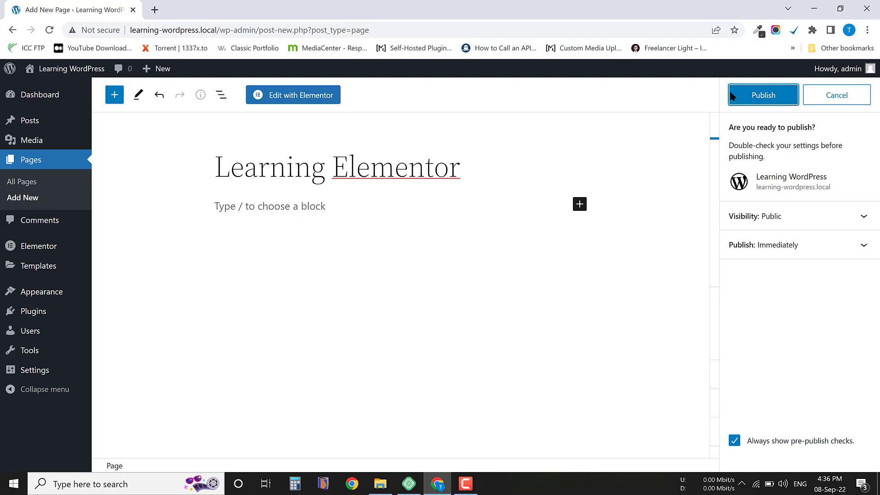
click(764, 100)
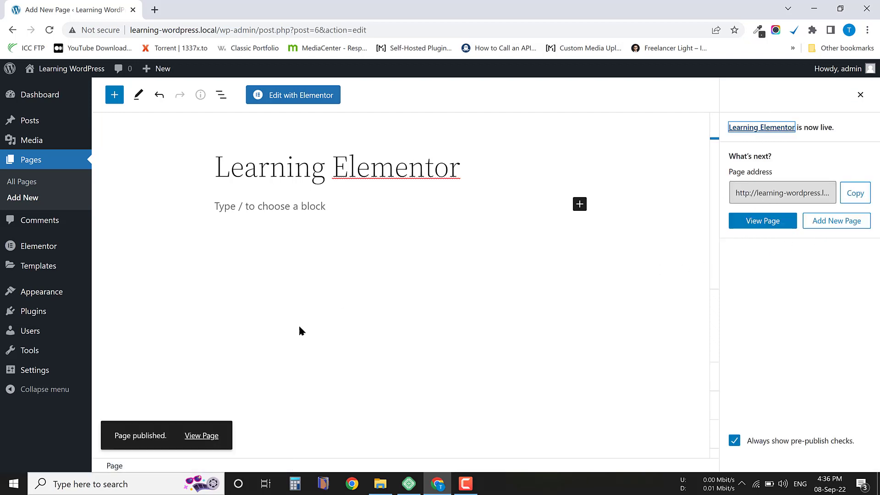
click(201, 436)
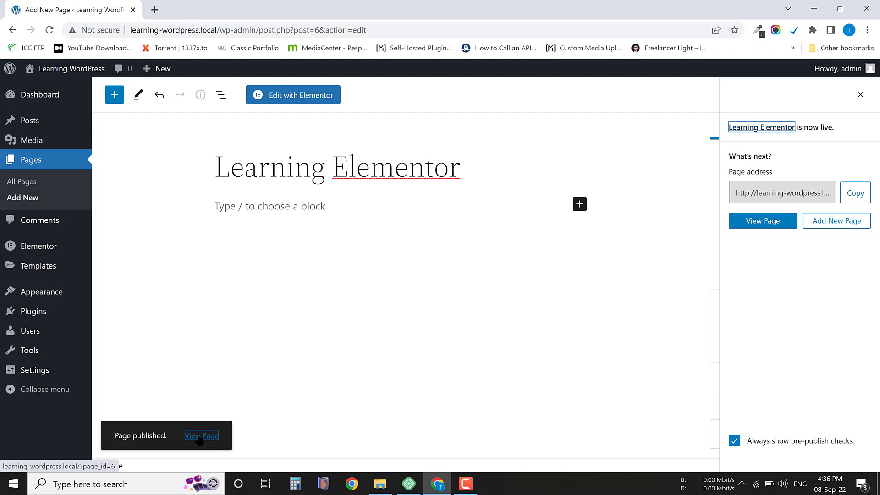
right_click(200, 438)
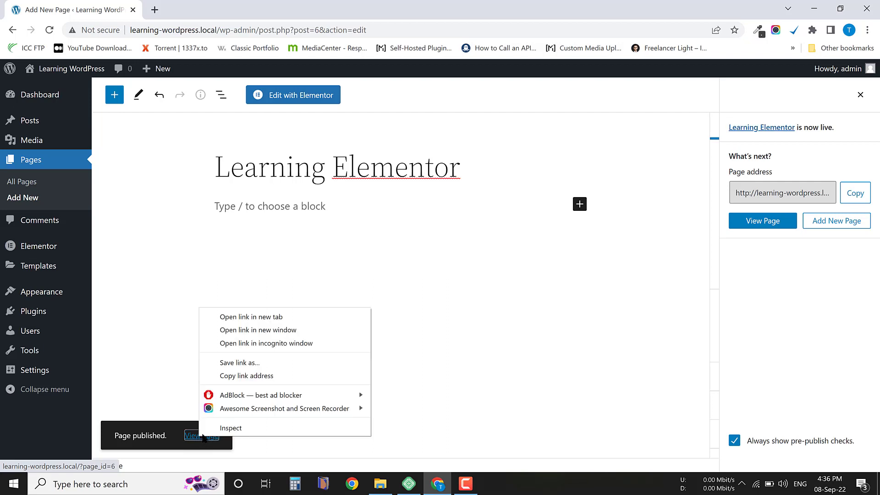
click(255, 318)
click(243, 9)
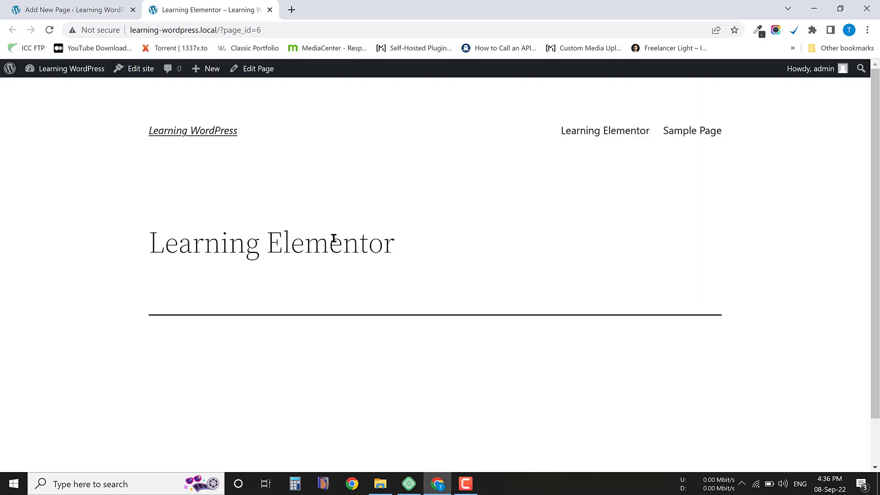
drag(401, 251, 208, 280)
scroll(253, 305, down, 2)
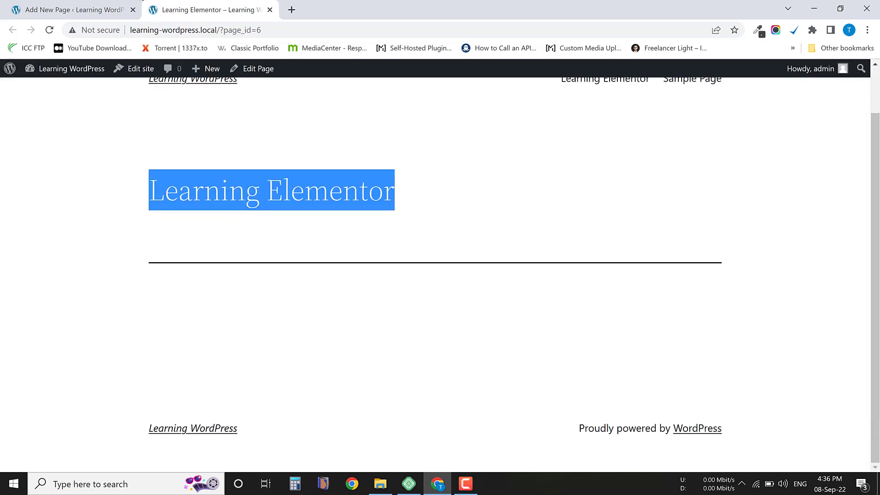
Open the list of all pages in a new browser tab and view the Learning Elementor page from there.
click(73, 10)
click(279, 205)
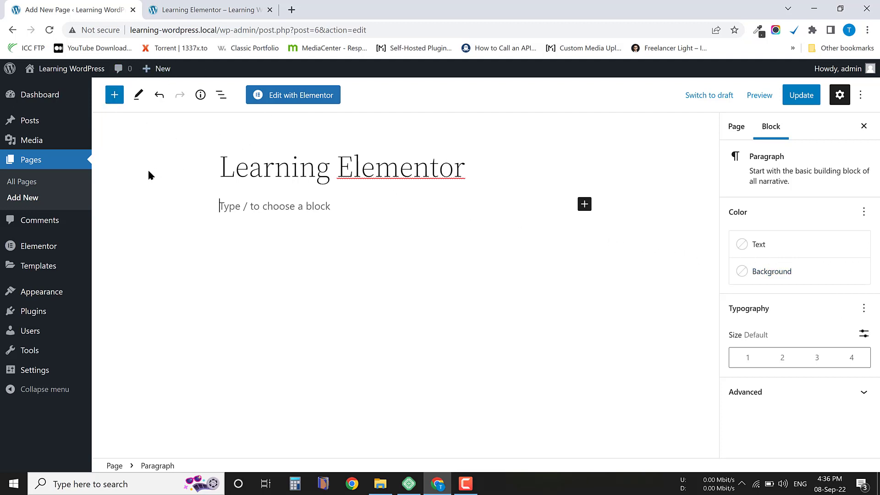
right_click(18, 183)
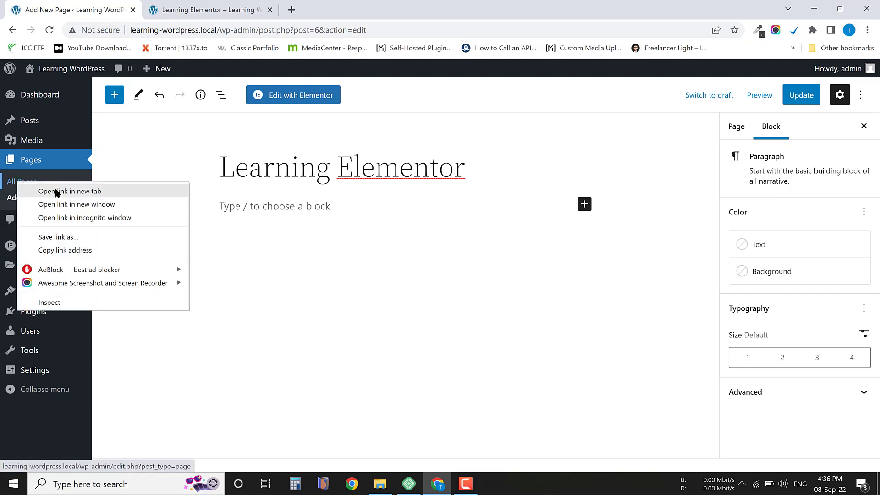
click(57, 191)
click(341, 10)
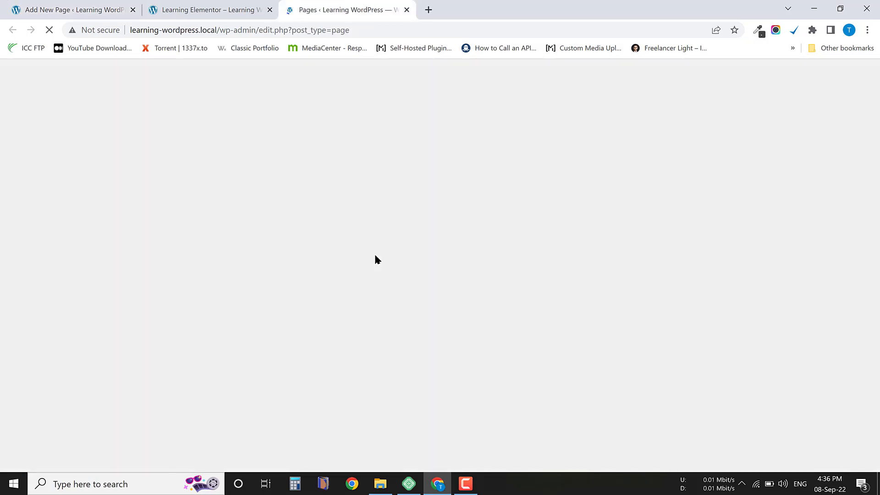
mouse_move(147, 207)
mouse_move(202, 191)
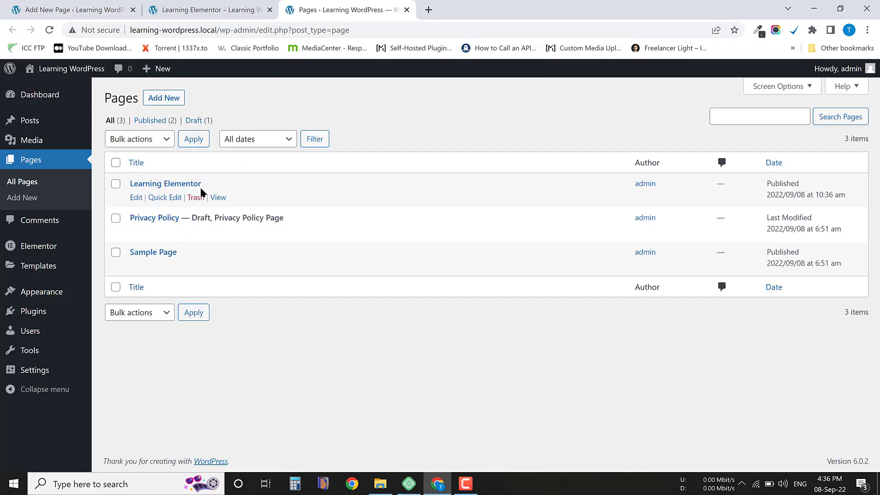
click(218, 197)
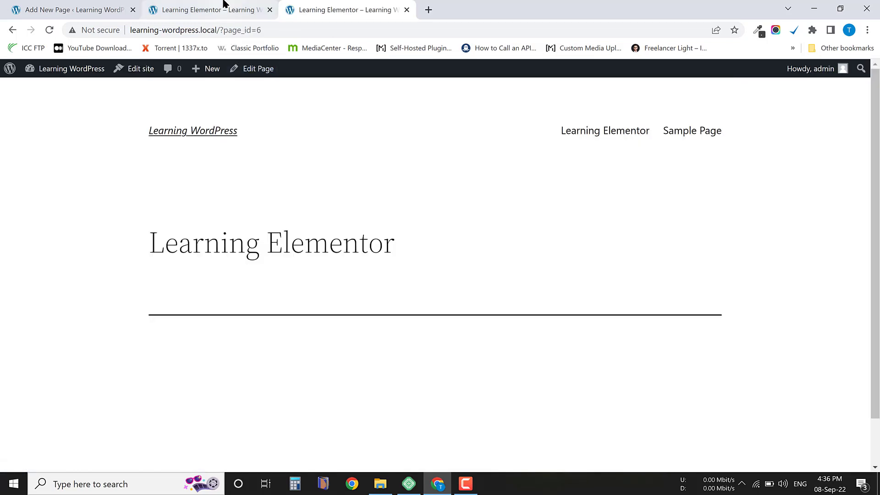
Return to the page editor and view the live page through the permalink in the page settings.
click(225, 10)
click(65, 5)
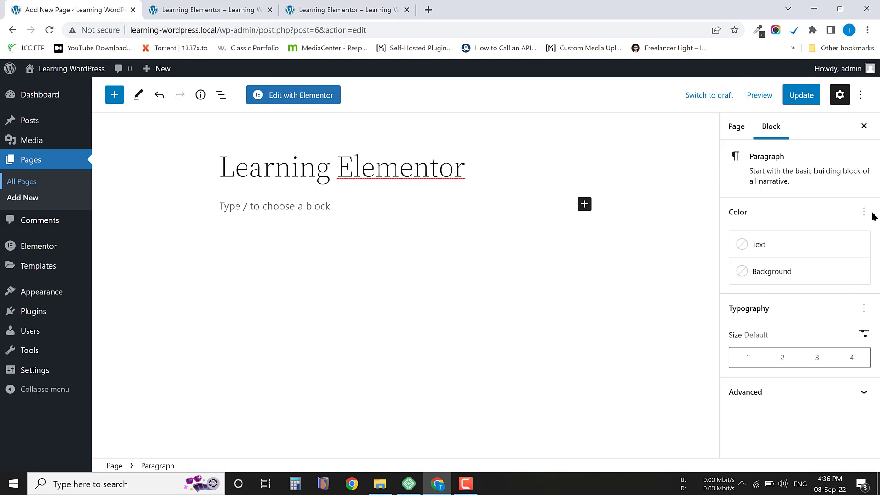
click(733, 129)
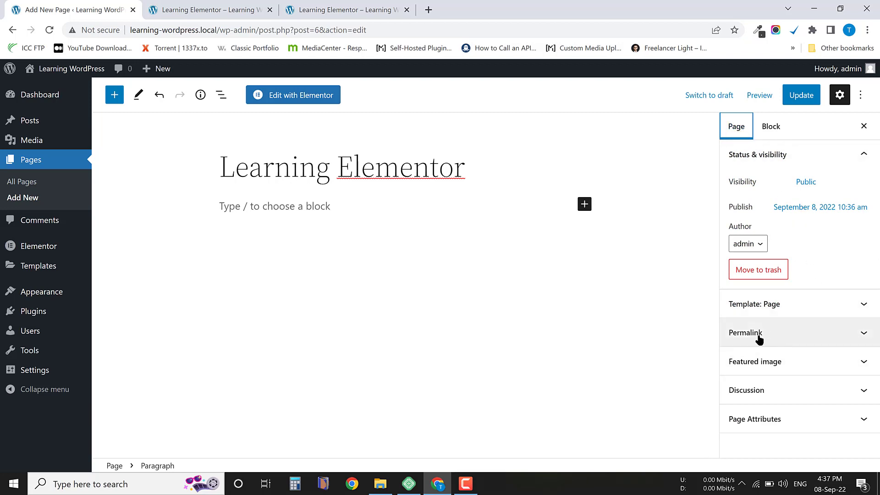
click(778, 343)
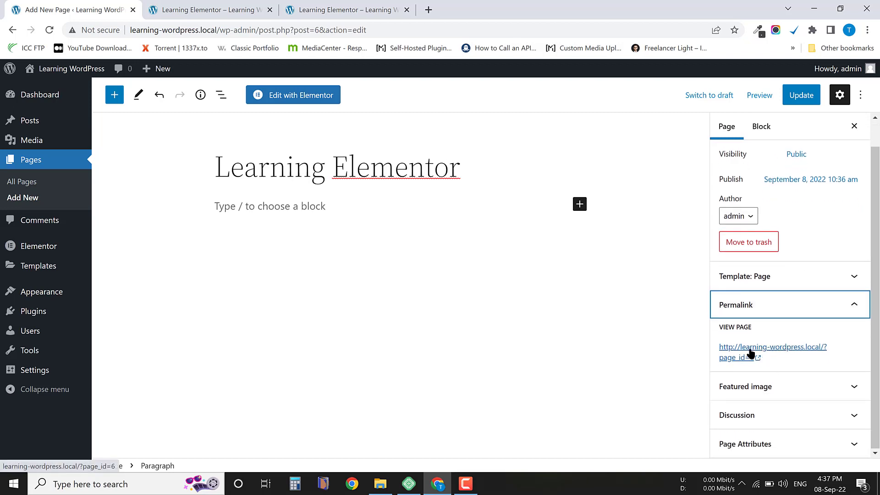
click(749, 351)
Return to the page editor, update the Learning Elementor page and reload the editor.
click(74, 6)
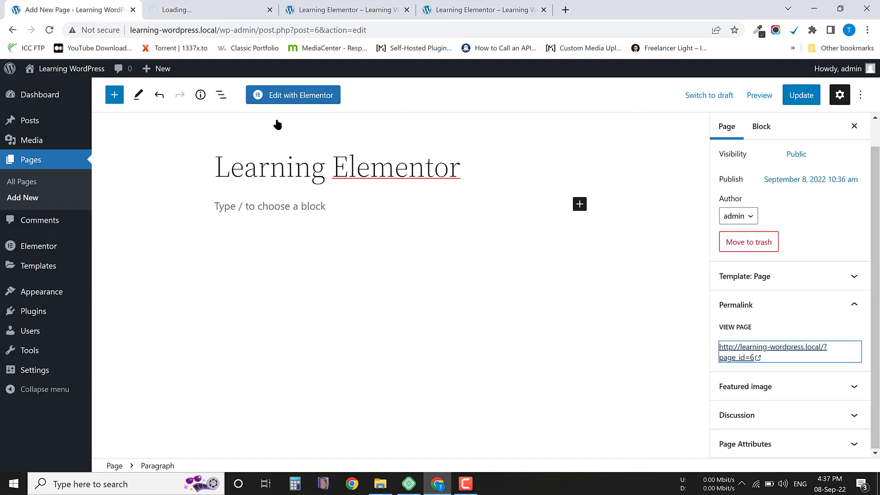
click(50, 32)
click(537, 93)
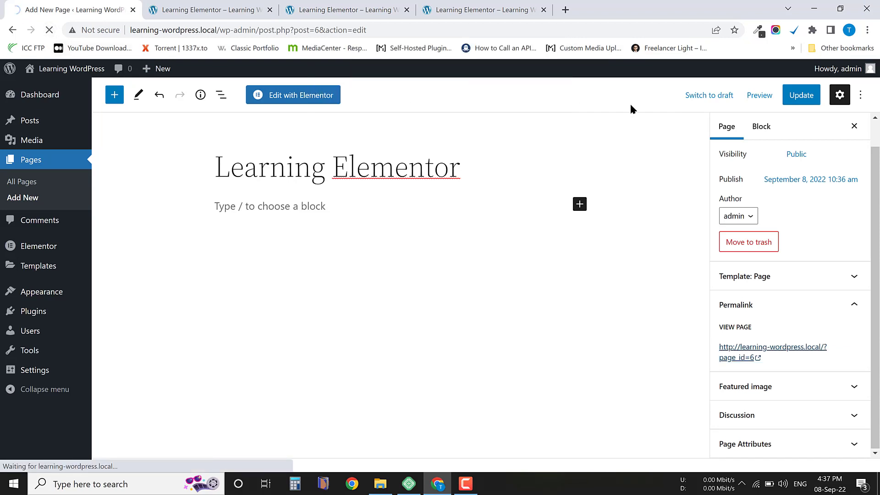
click(784, 98)
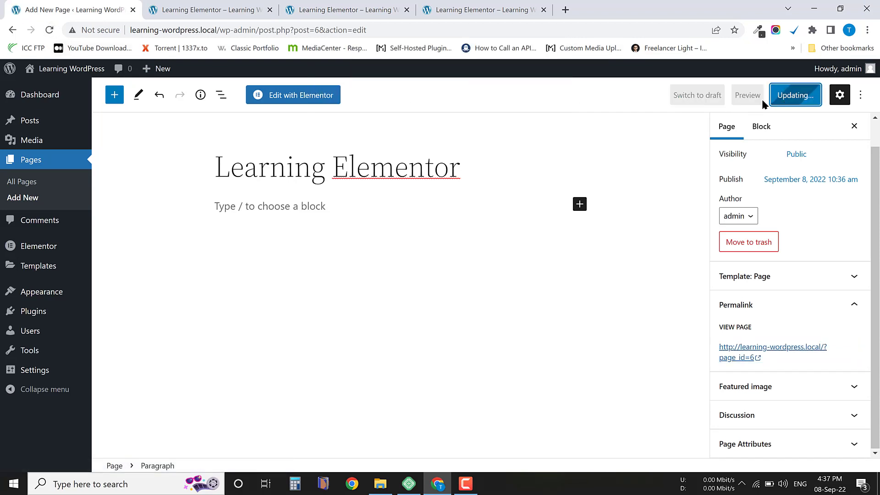
click(49, 30)
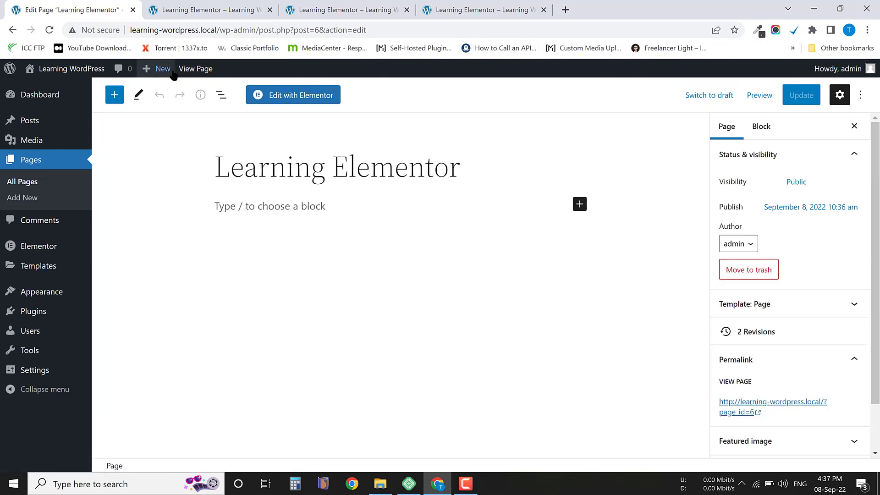
View the live Learning Elementor page from the page editor and return to the editor.
click(198, 69)
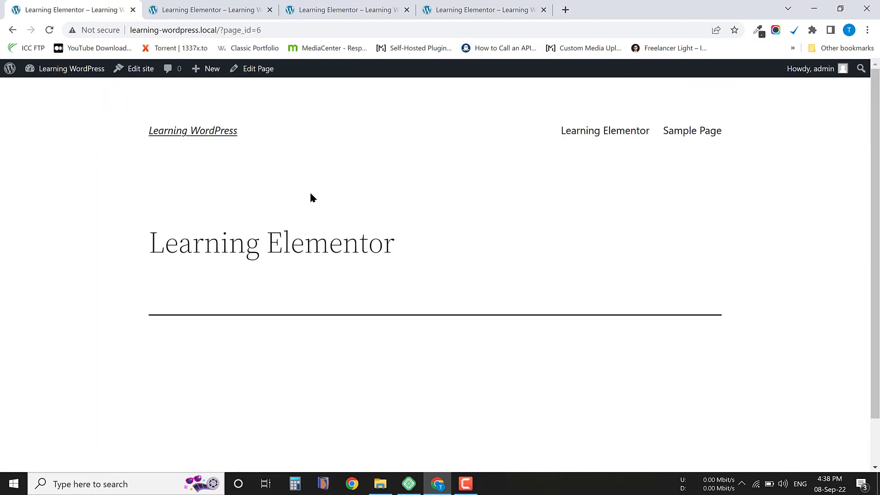
scroll(288, 270, down, 2)
scroll(416, 244, up, 2)
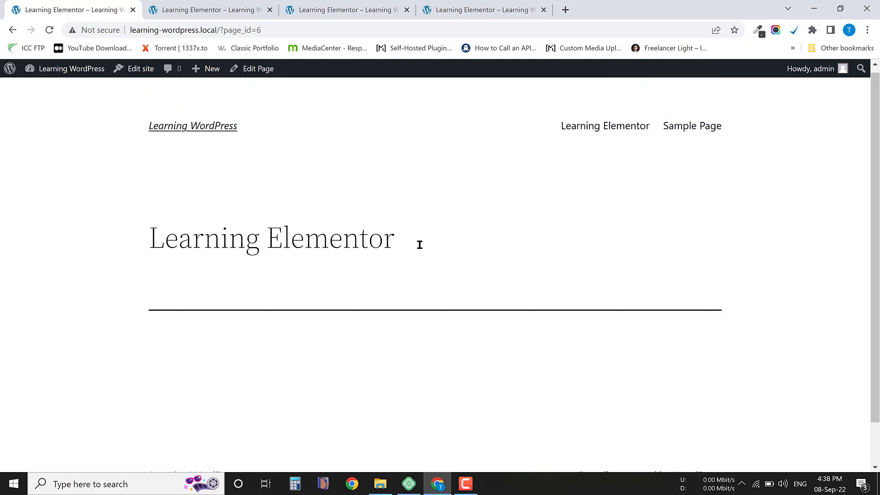
click(12, 32)
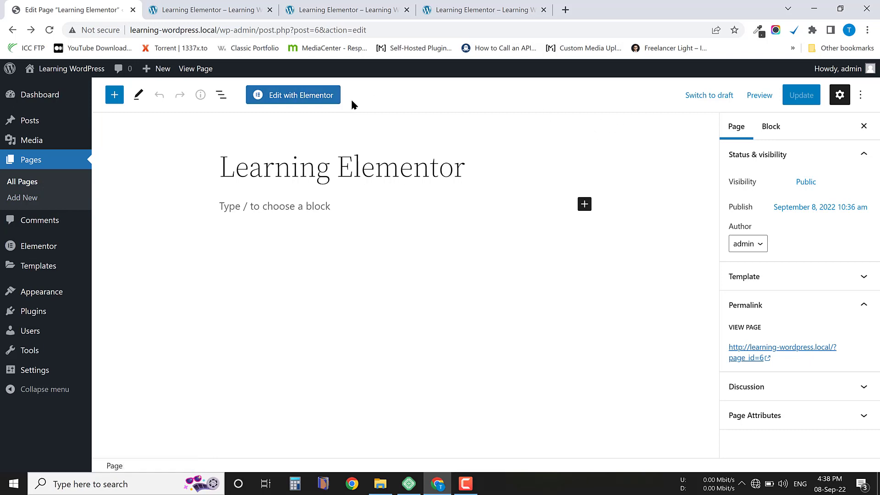
Open the Learning Elementor page in the Elementor editor and look through its widget list and page canvas.
click(313, 99)
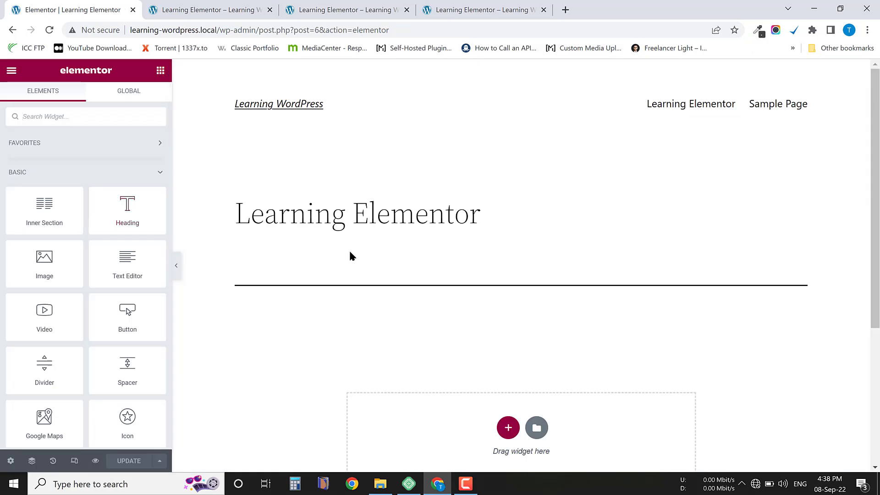
scroll(452, 298, down, 5)
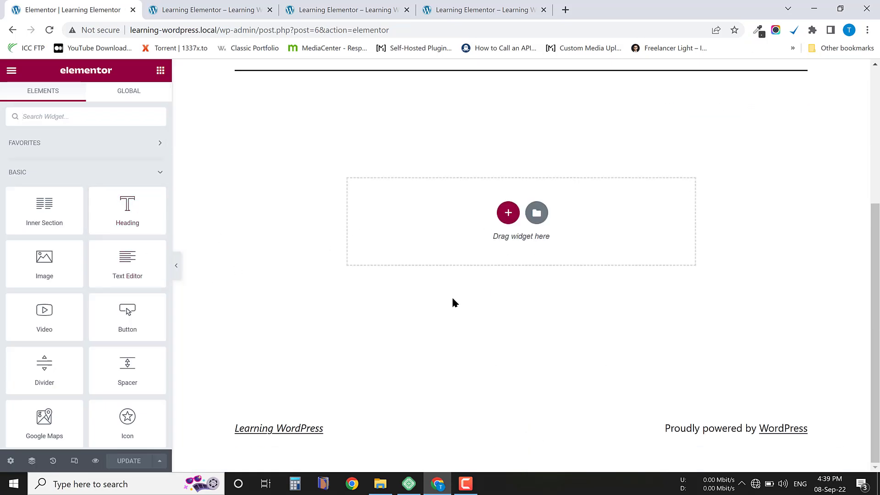
scroll(461, 298, up, 5)
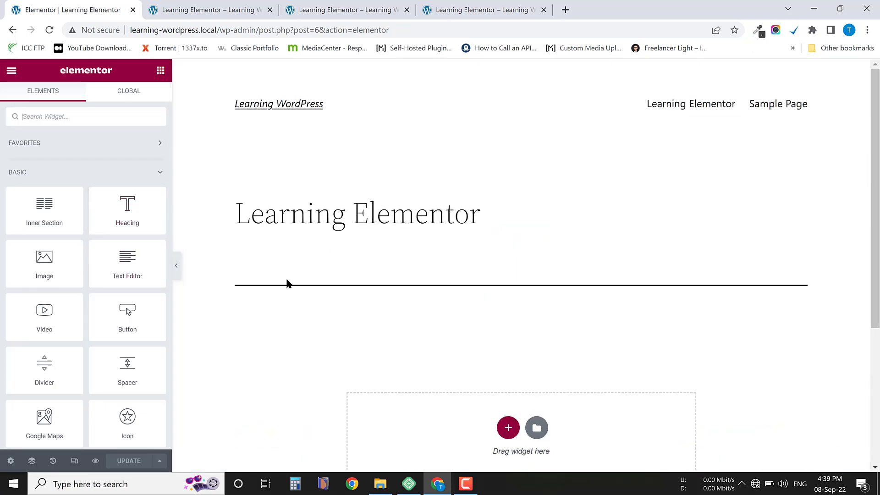
scroll(105, 302, down, 5)
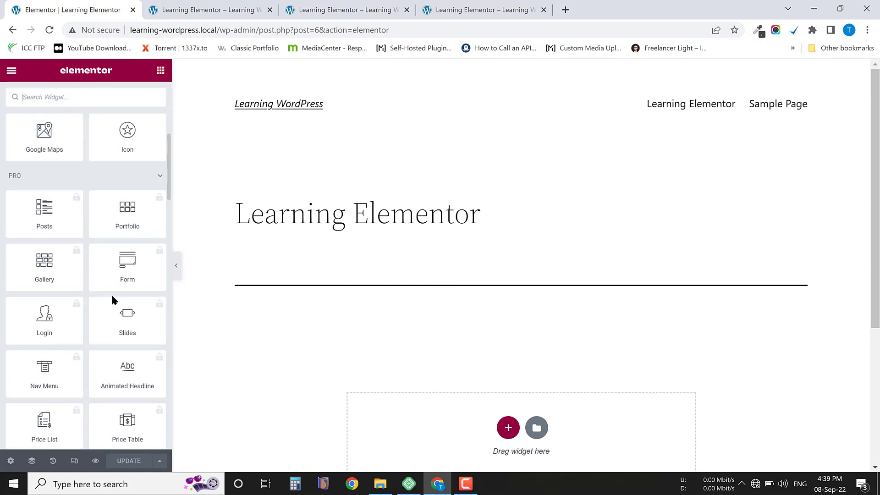
scroll(69, 224, up, 5)
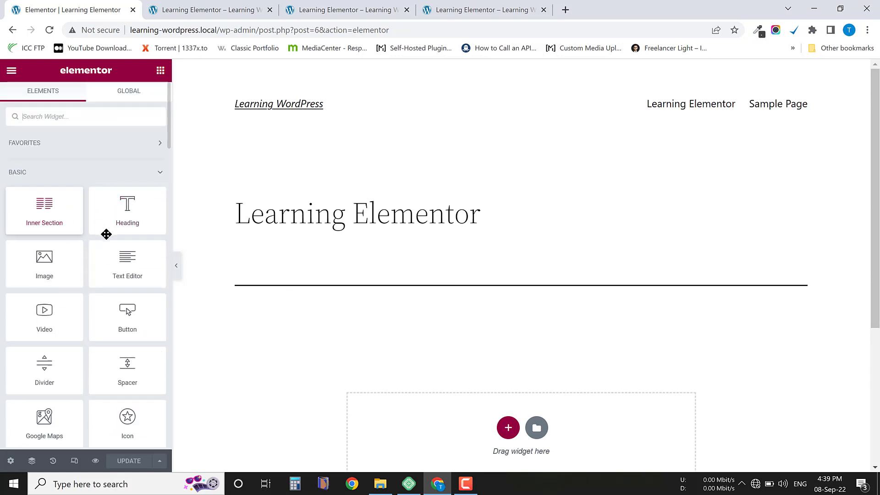
scroll(687, 330, down, 5)
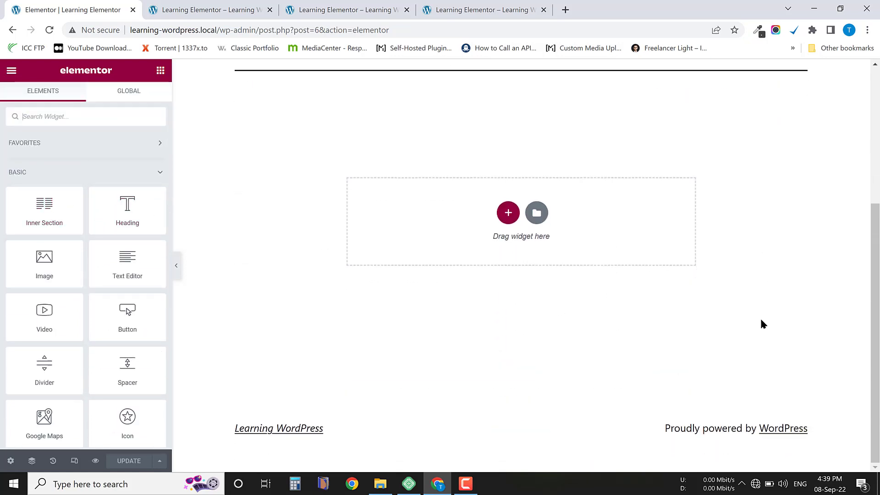
scroll(117, 330, down, 10)
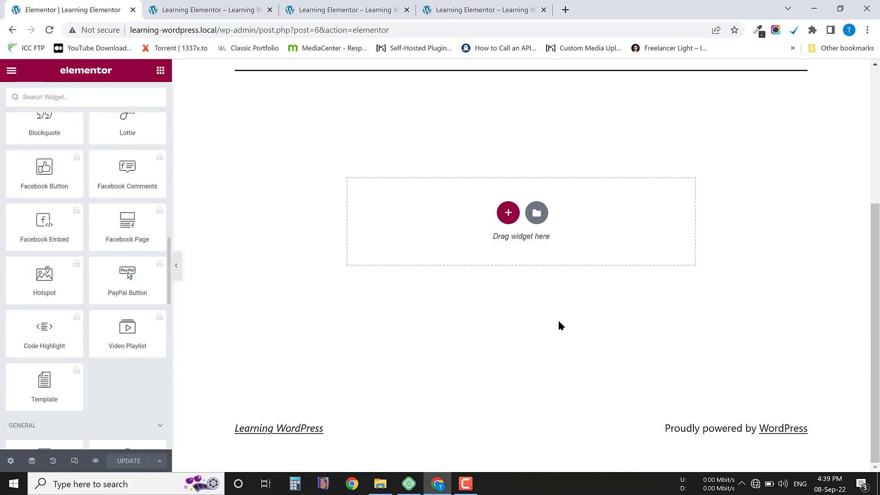
scroll(546, 284, up, 5)
scroll(104, 221, up, 10)
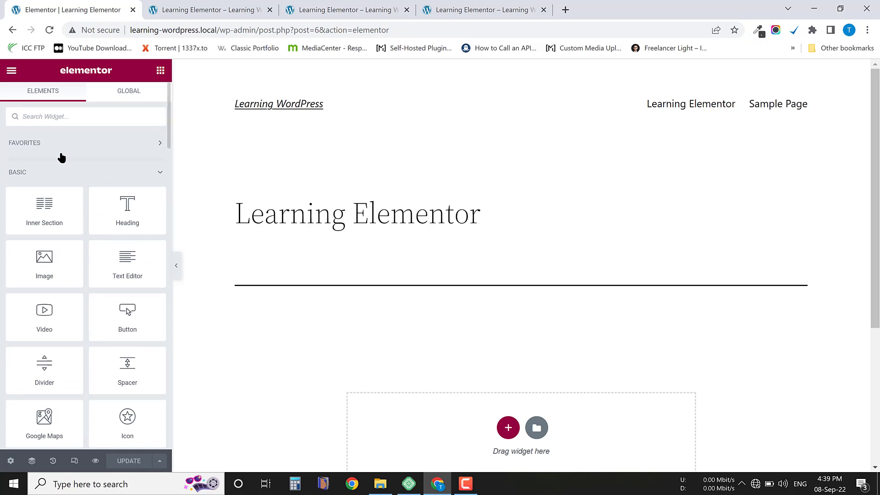
Exit the Elementor editor with This Post as the exit destination and confirm leaving the site.
click(12, 72)
click(51, 298)
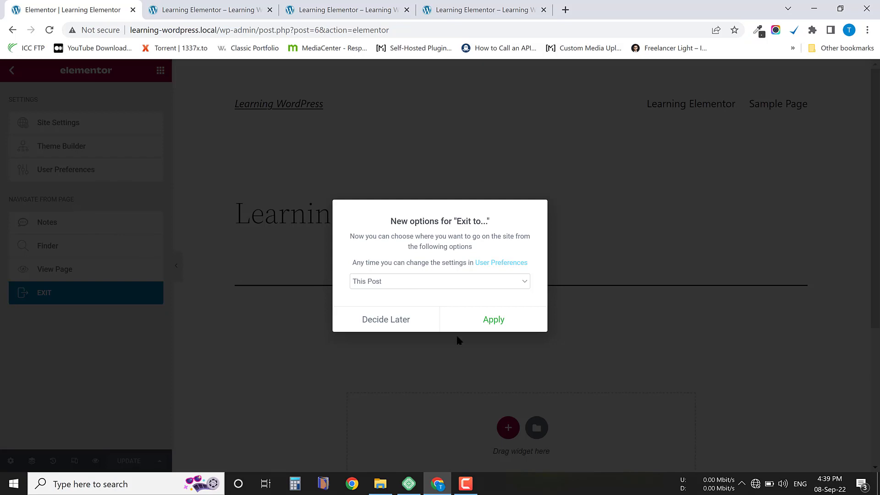
click(451, 282)
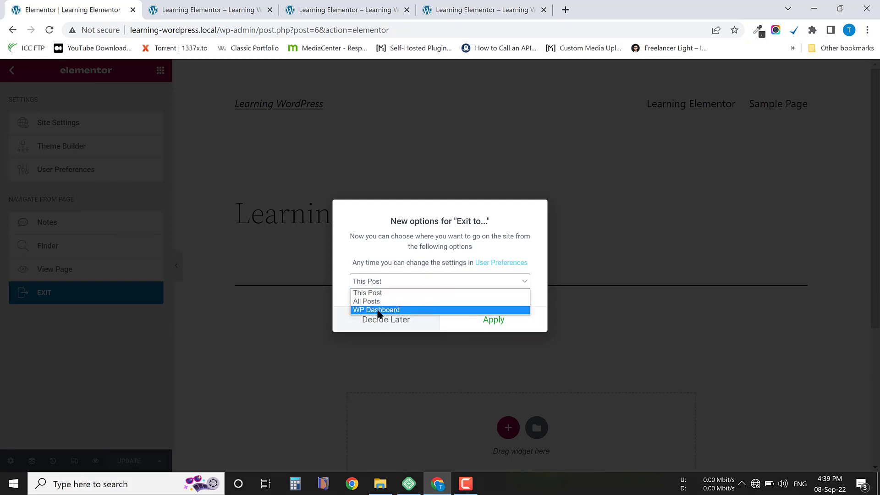
click(371, 281)
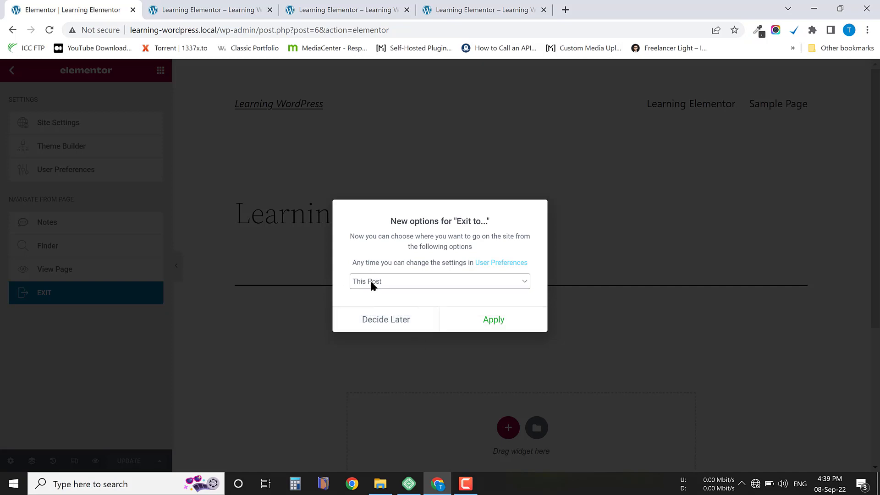
click(493, 323)
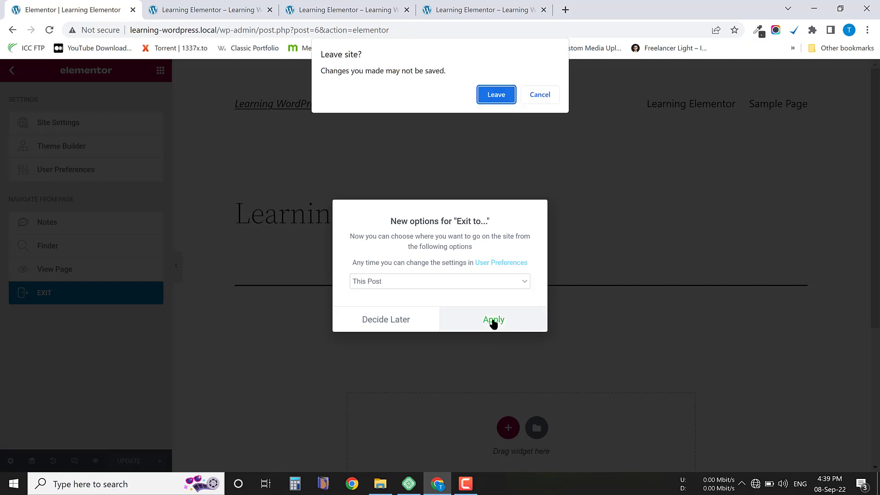
click(488, 94)
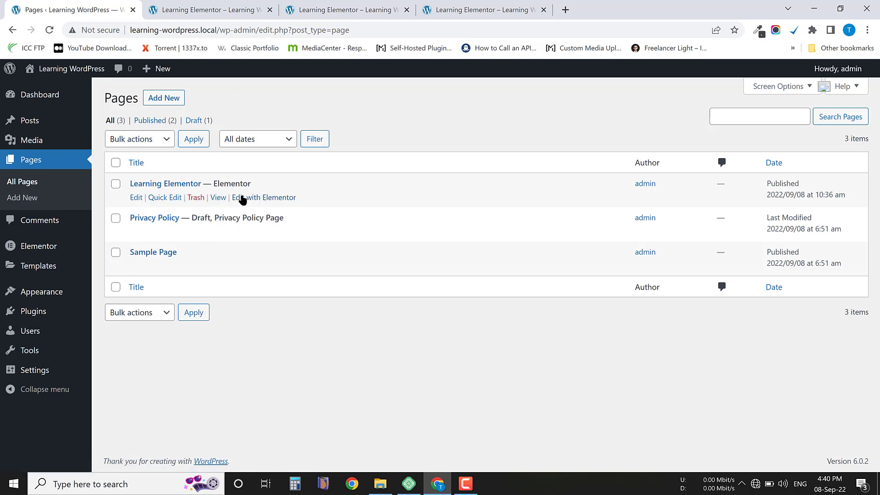
Enlarge the list of all pages, open Learning Elementor in the WordPress editor and launch Elementor from there.
key(ctrl+plus)
key(ctrl+plus)
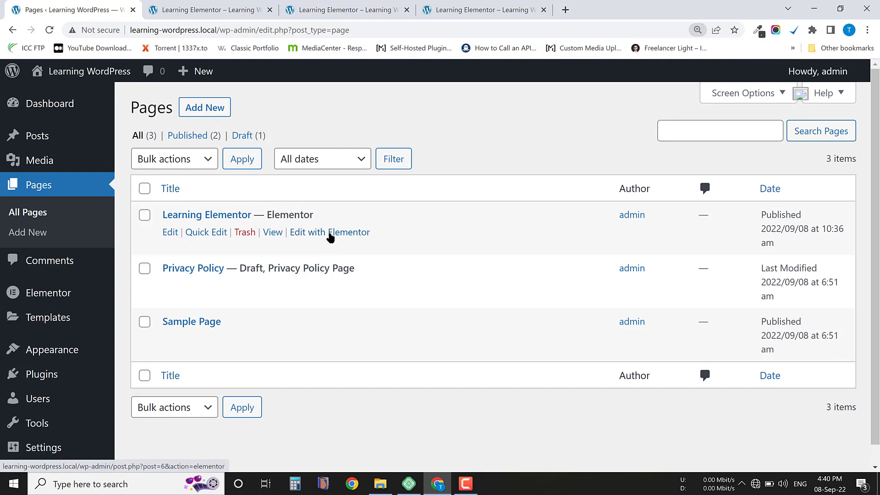
drag(313, 215, 164, 209)
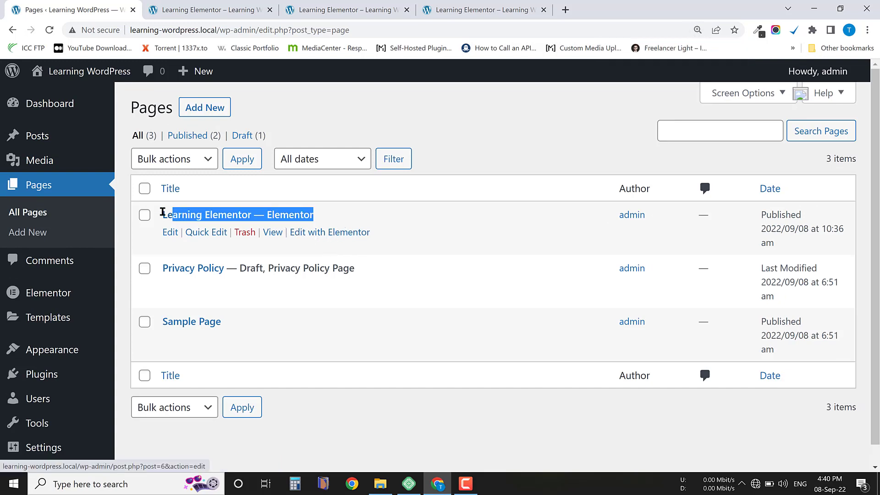
click(344, 217)
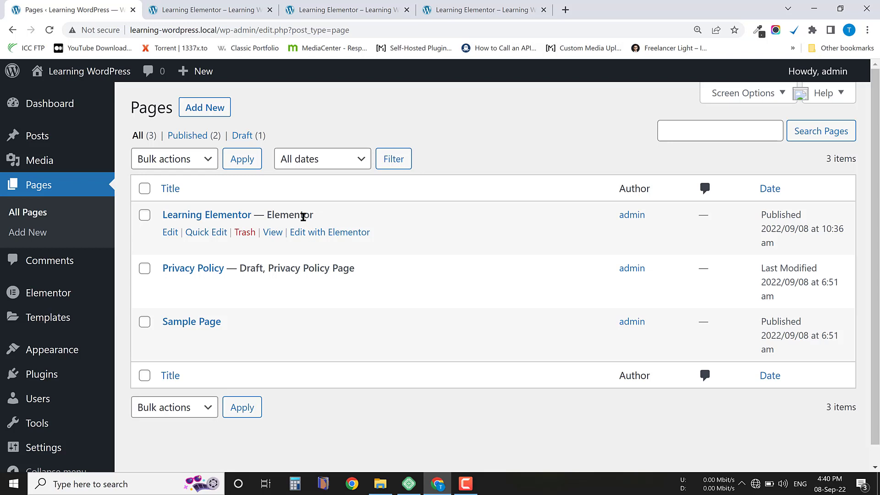
click(172, 233)
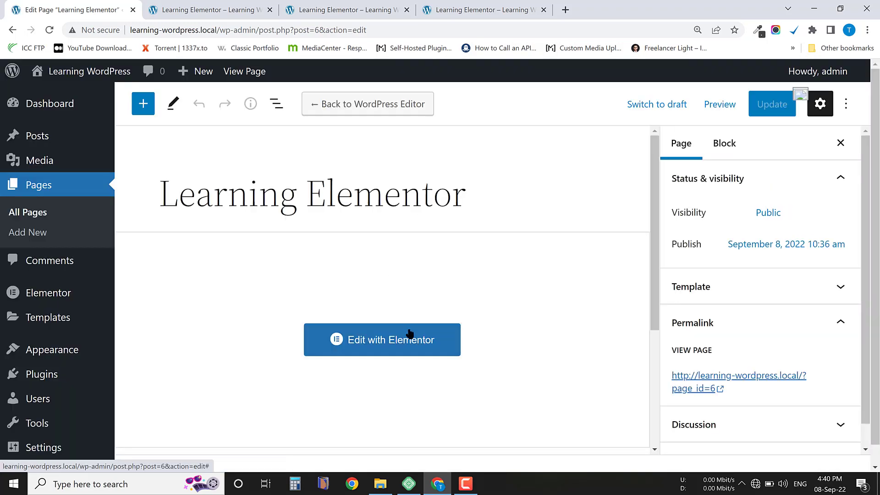
click(348, 351)
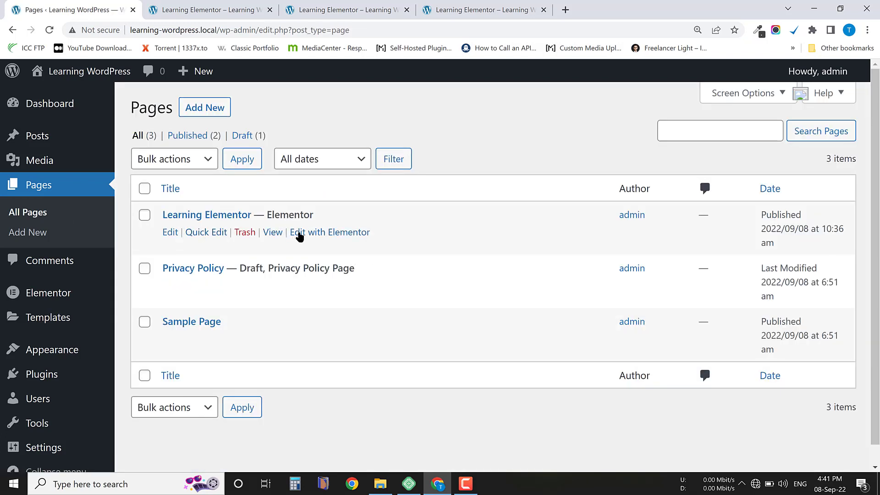
Open the Learning Elementor page in Elementor directly from the page list and exit the Elementor editor.
drag(373, 234, 288, 233)
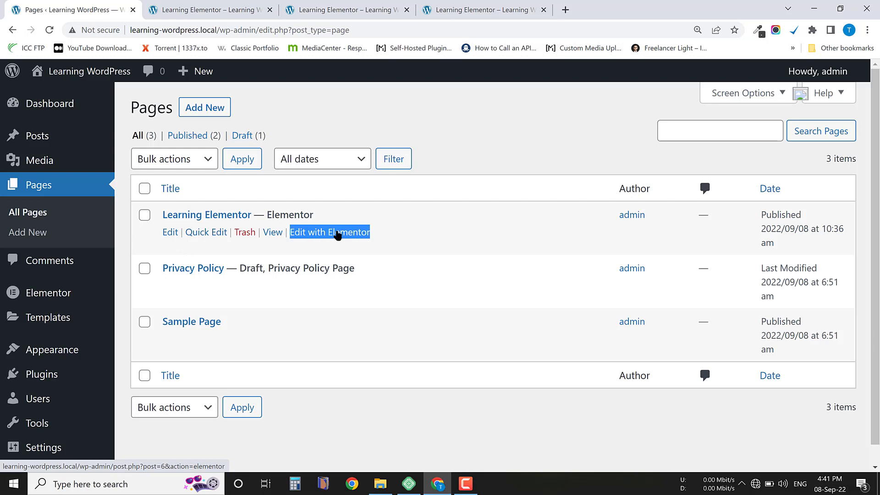
click(394, 236)
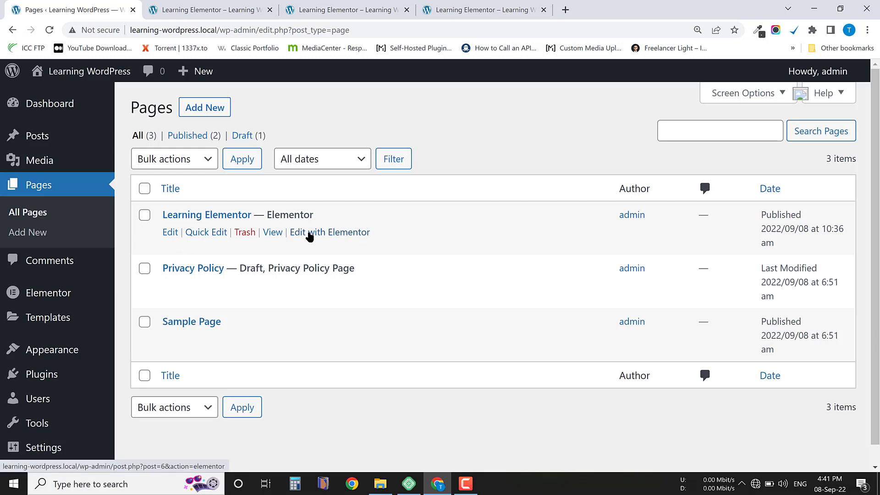
click(332, 233)
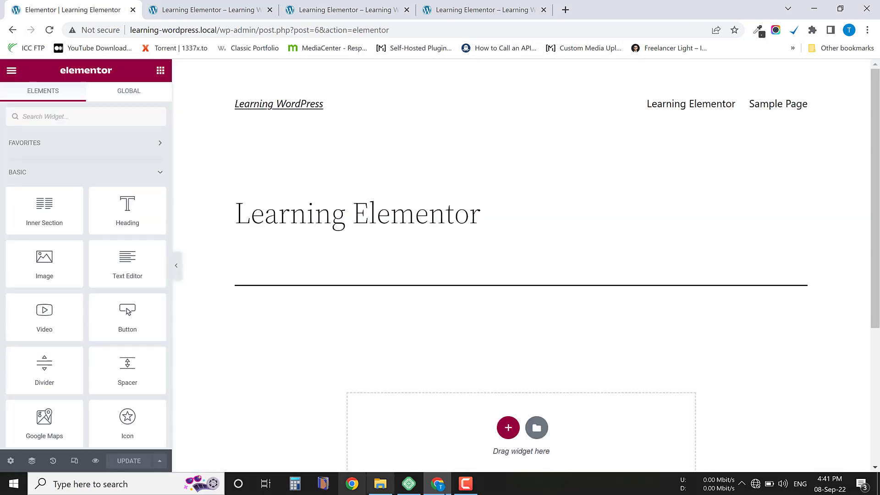
click(11, 71)
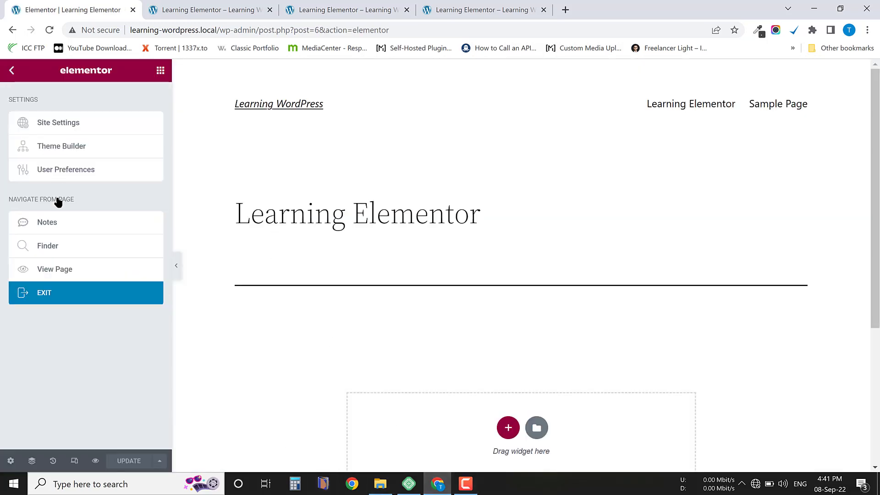
click(47, 294)
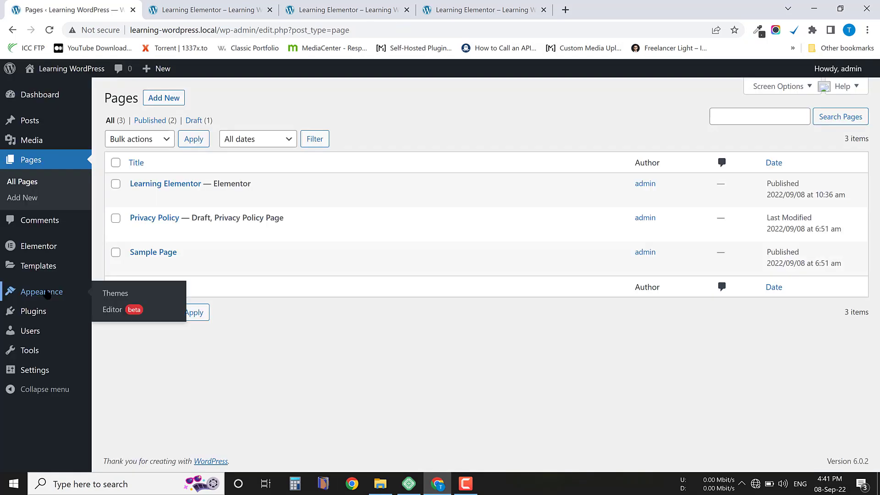
Examine the title and the Elementor label of the Learning Elementor entry in the enlarged page list.
key(ctrl+plus)
key(ctrl+plus)
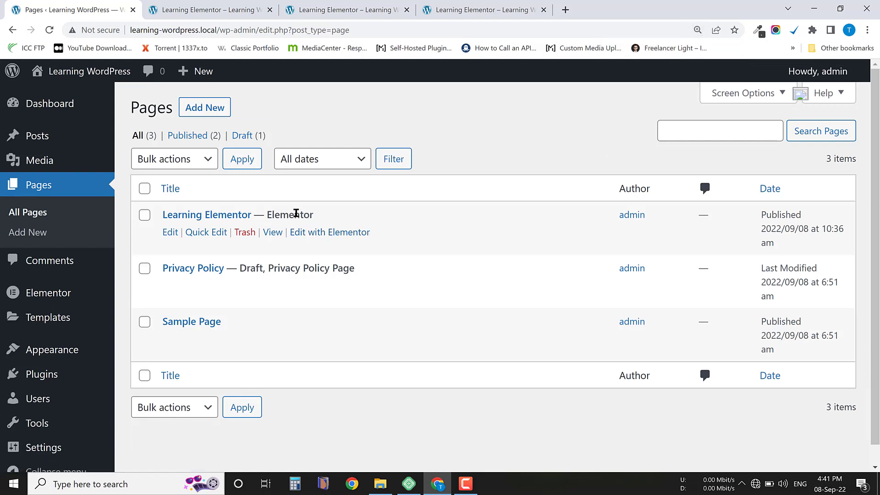
double_click(295, 215)
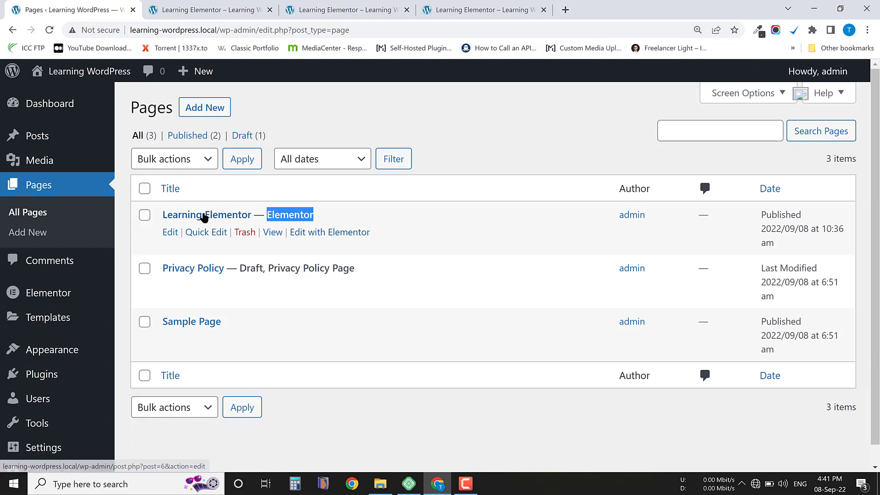
drag(155, 212, 276, 215)
click(277, 214)
double_click(276, 214)
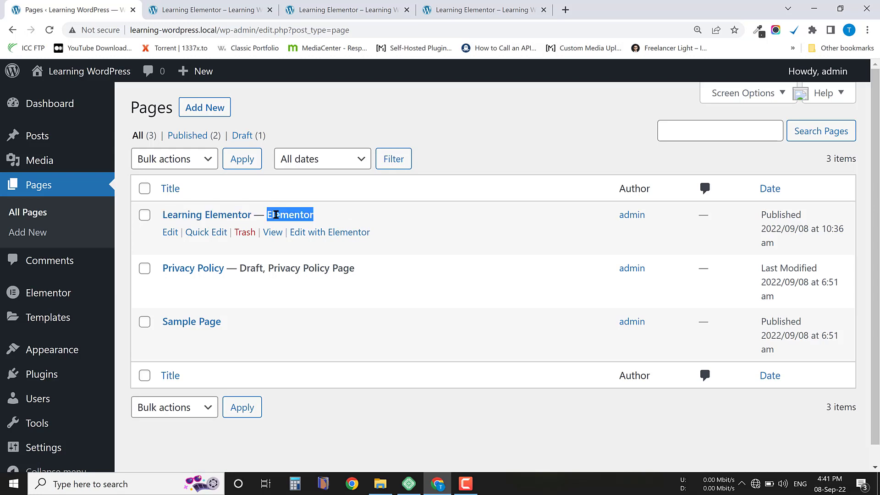
click(330, 215)
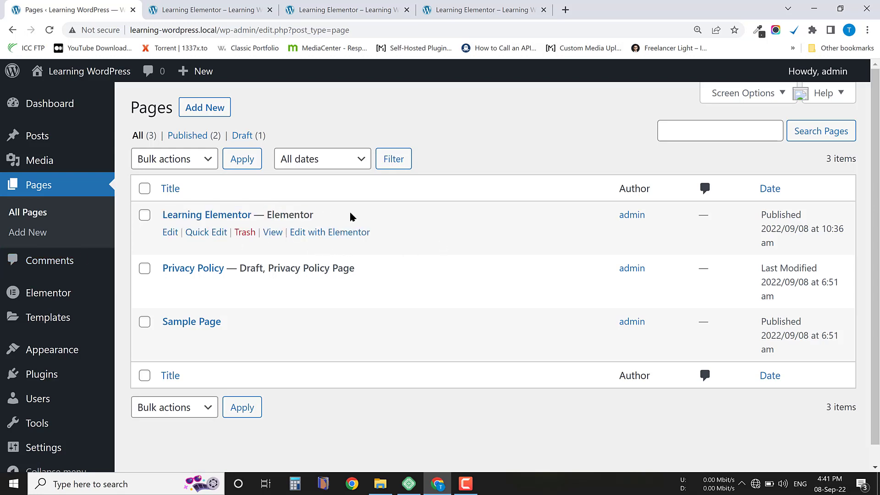
drag(319, 212, 166, 216)
click(330, 216)
drag(330, 216, 165, 213)
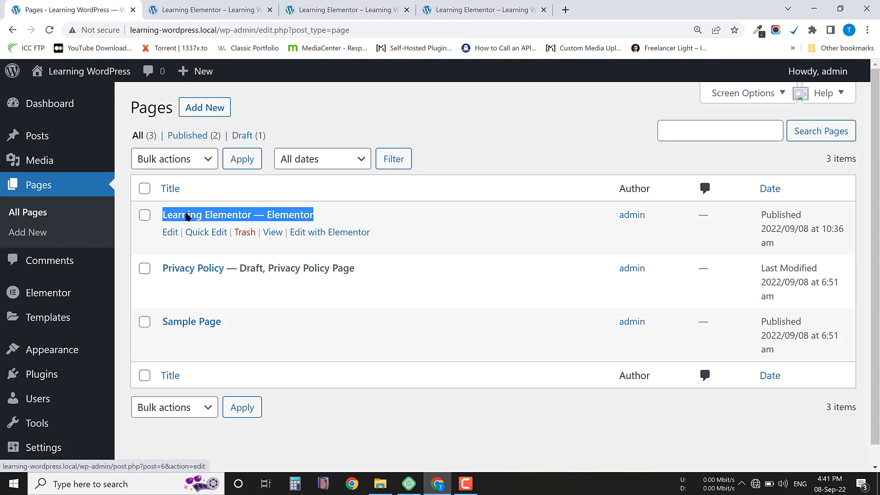
click(346, 215)
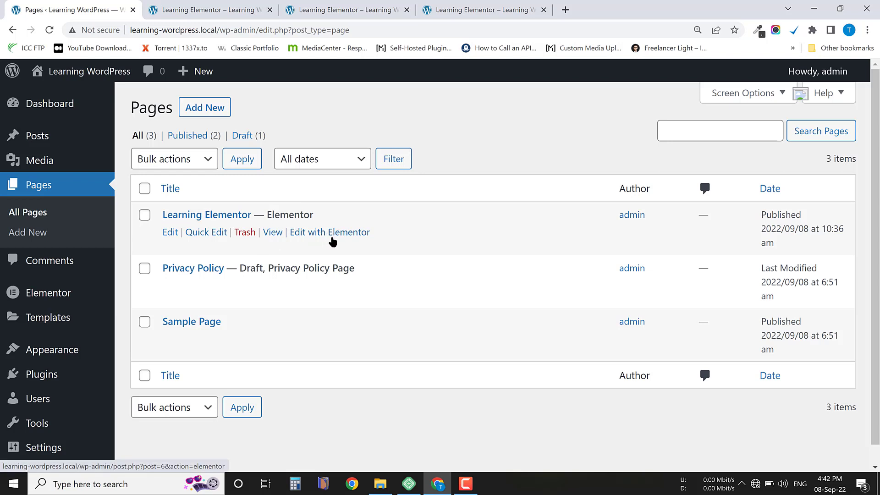
View the live Learning Elementor page from the page list, scroll through it and reset the browser zoom.
click(273, 232)
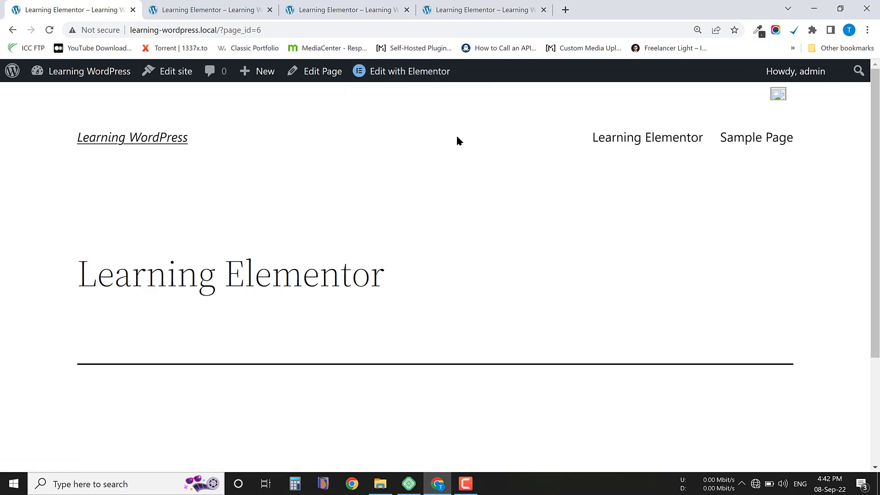
scroll(456, 206, down, 1)
scroll(309, 190, up, 2)
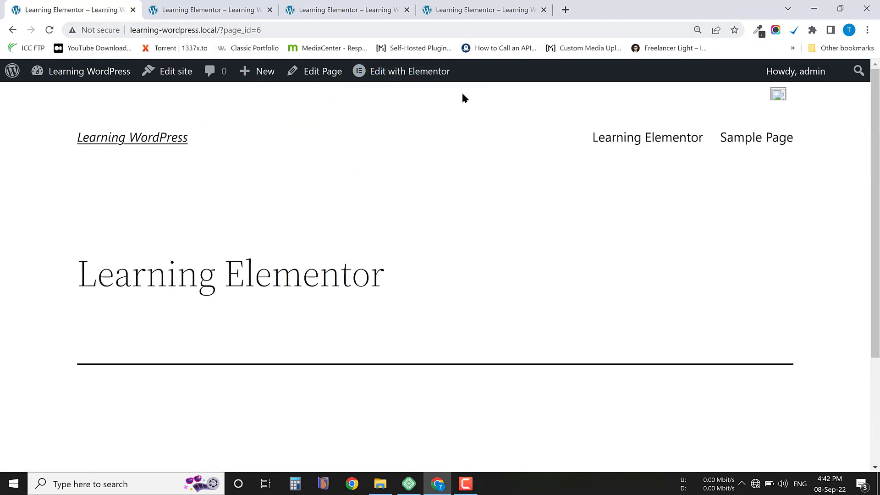
mouse_move(385, 74)
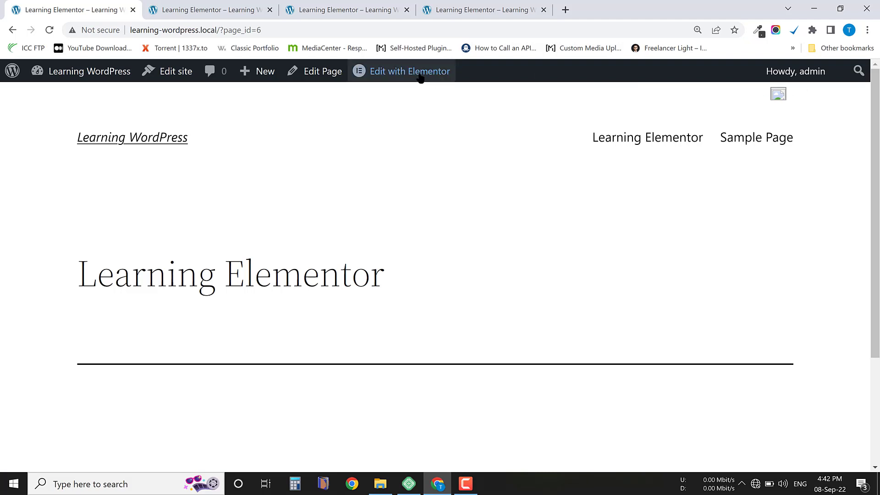
click(697, 31)
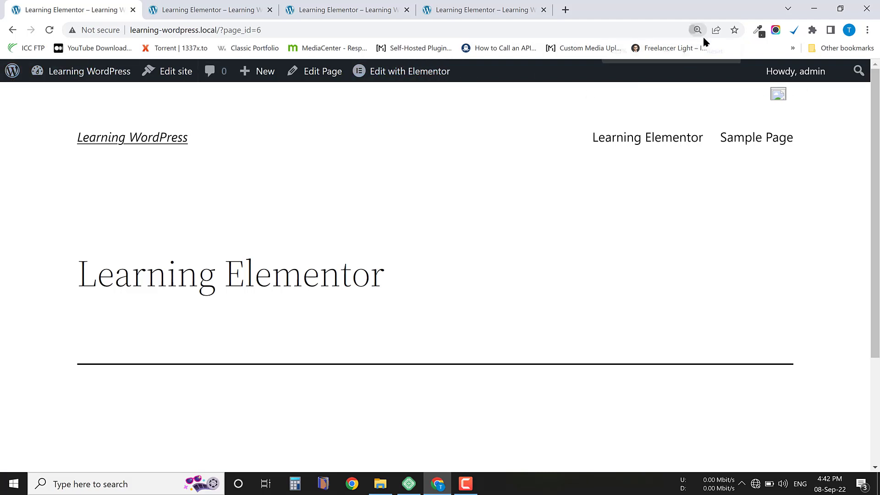
click(717, 50)
mouse_move(331, 72)
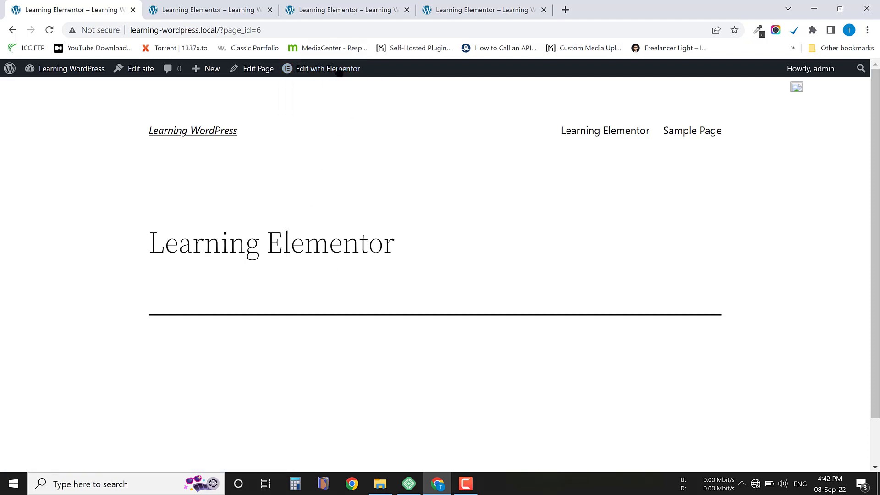
Open the live Learning Elementor page in Elementor and examine its title, widget area and footer in the preview.
click(325, 71)
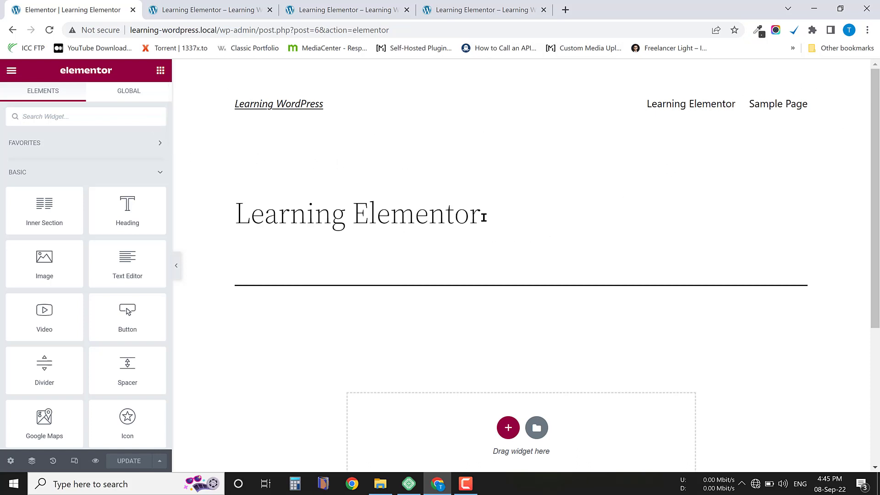
drag(483, 217, 222, 222)
scroll(373, 270, down, 5)
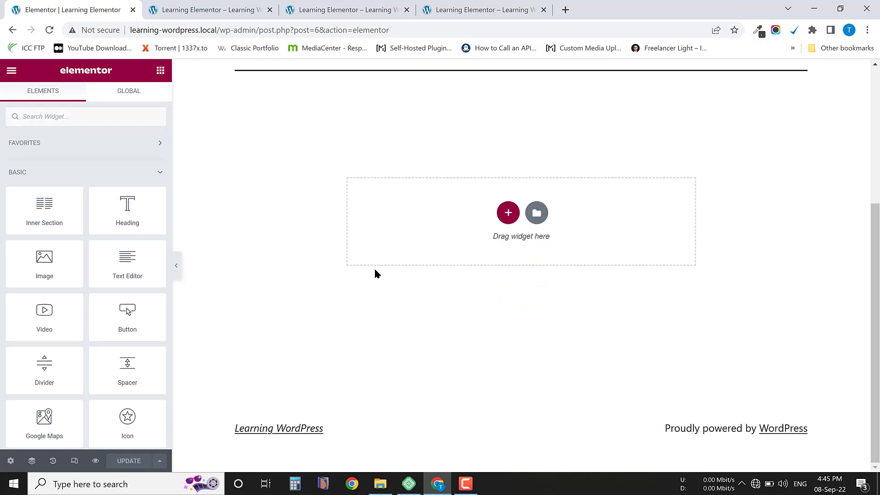
scroll(377, 278, up, 2)
scroll(402, 361, down, 2)
drag(214, 429, 758, 274)
scroll(758, 273, up, 5)
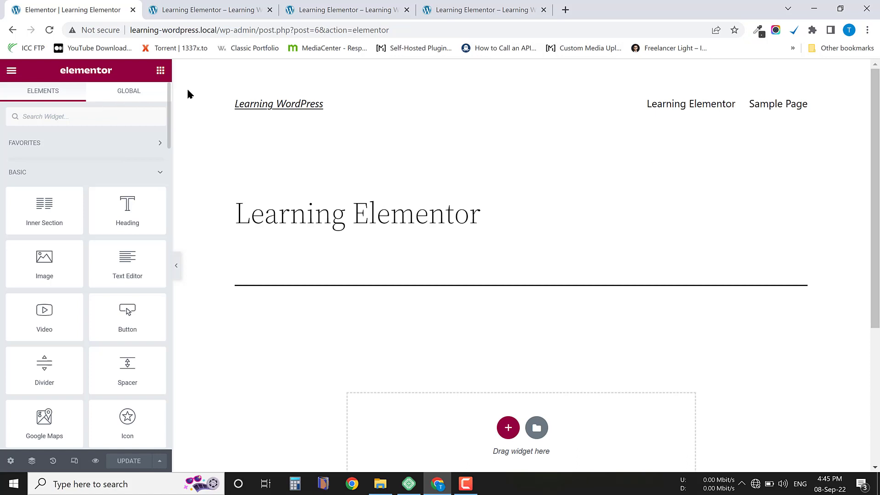
Exit Elementor to the WordPress editor and switch Fullscreen mode on and off again.
click(13, 72)
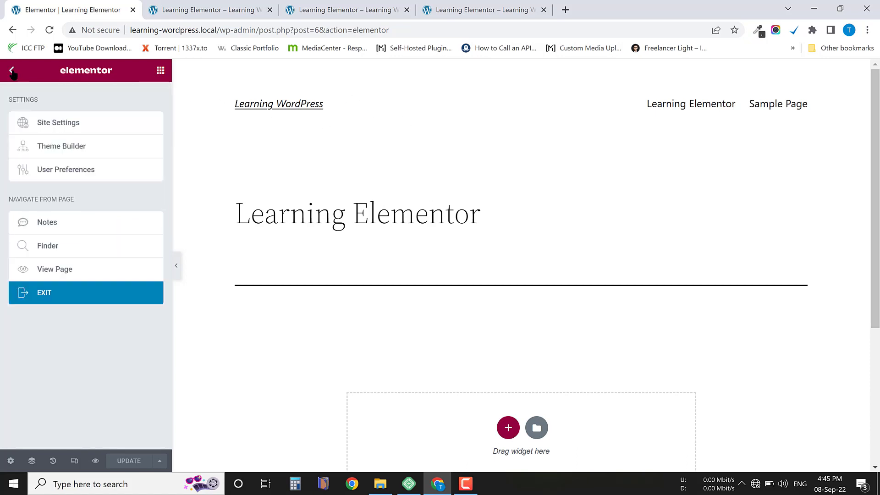
click(55, 298)
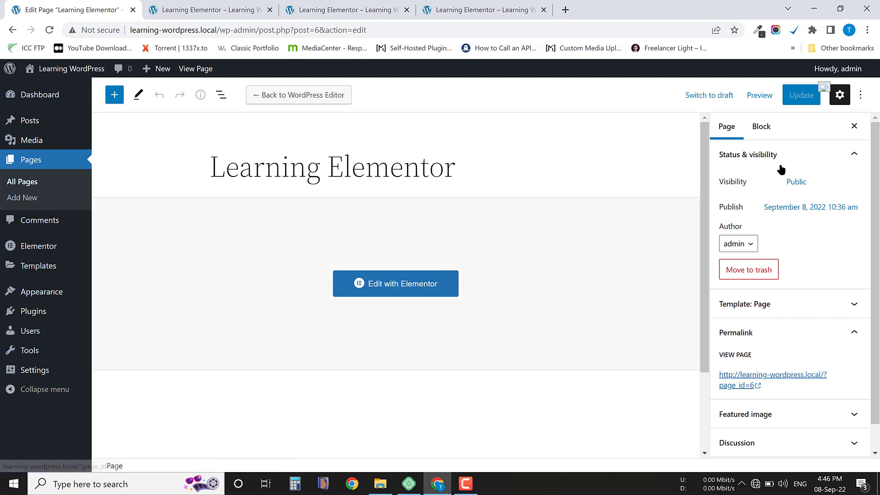
click(861, 97)
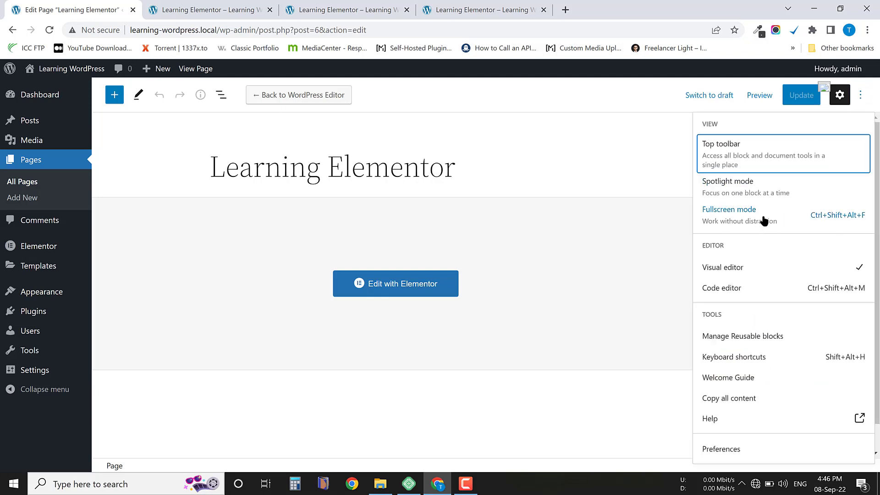
click(786, 222)
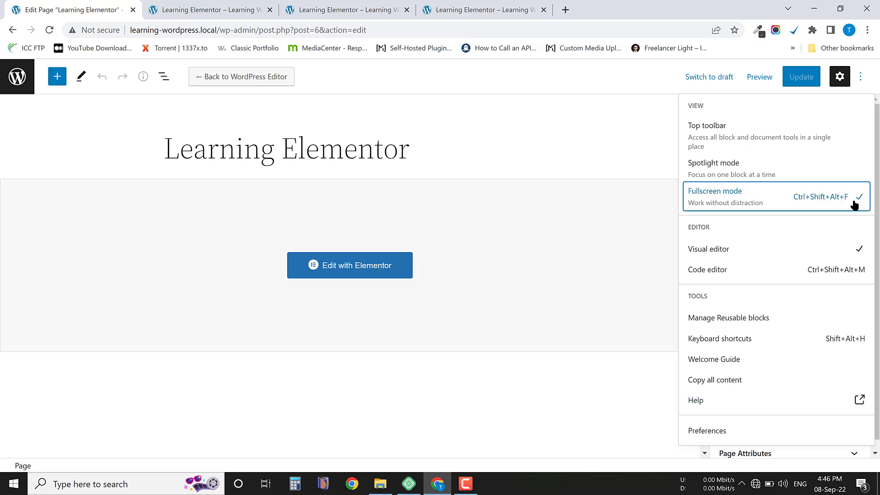
click(783, 204)
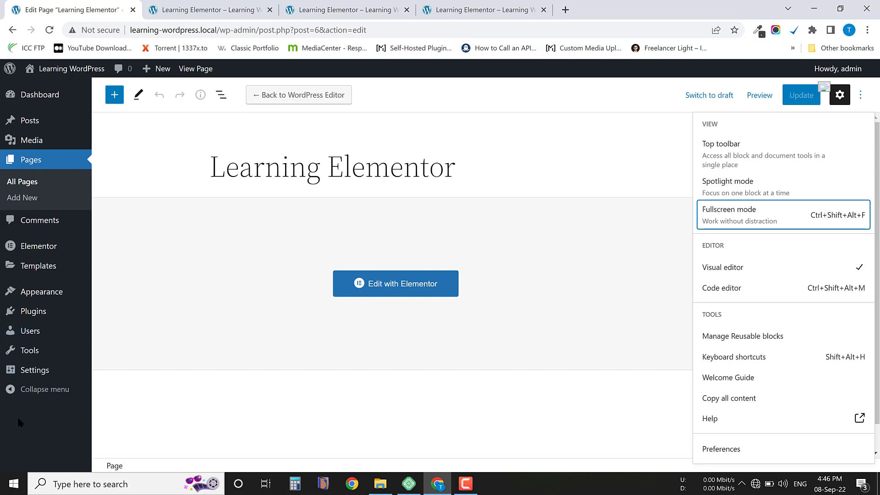
click(620, 94)
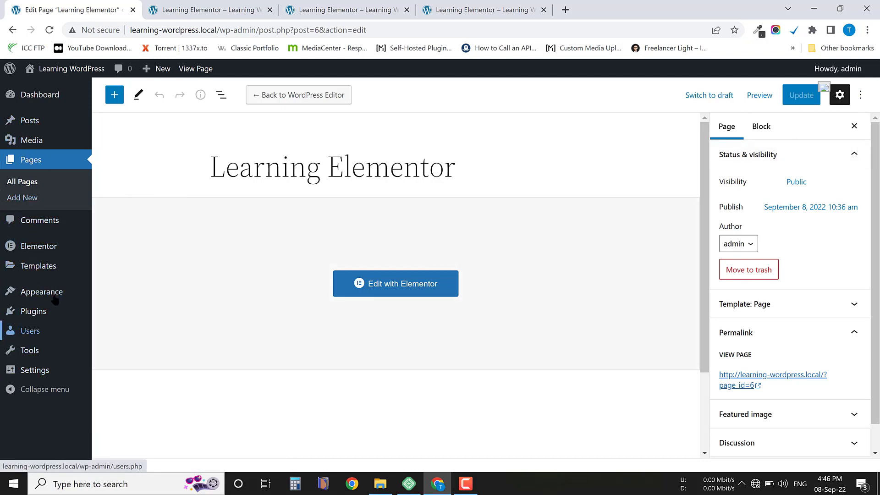
Go to the site's themes, open the page for adding new themes and reload it.
mouse_move(55, 297)
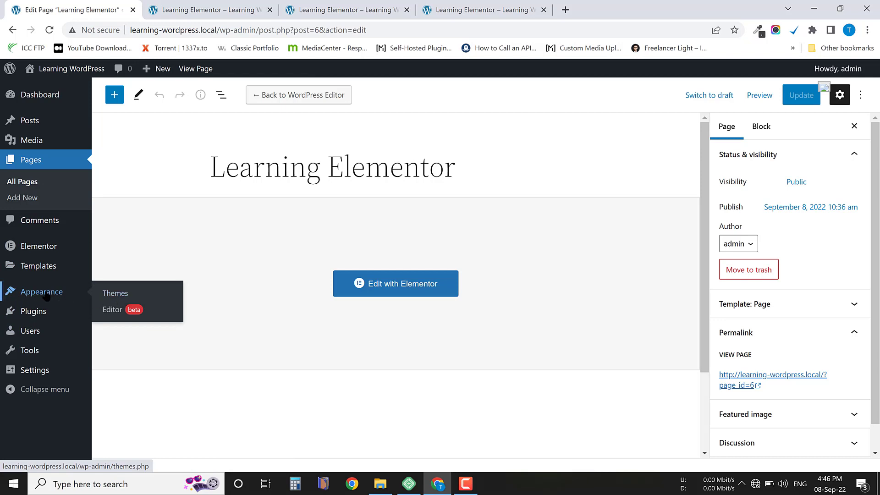
click(130, 294)
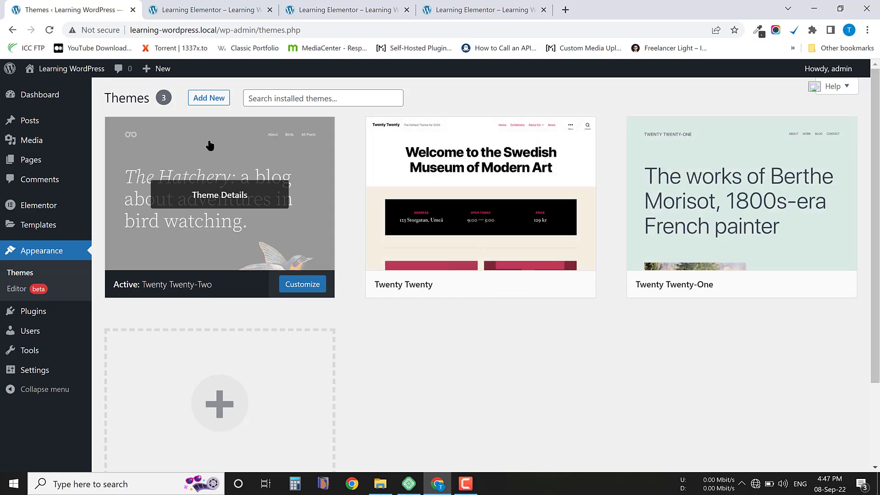
click(210, 99)
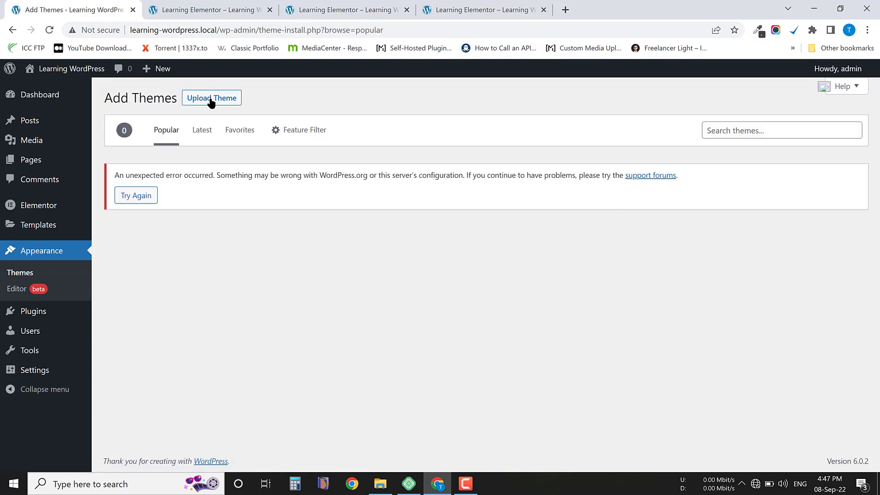
drag(118, 176, 666, 179)
click(618, 271)
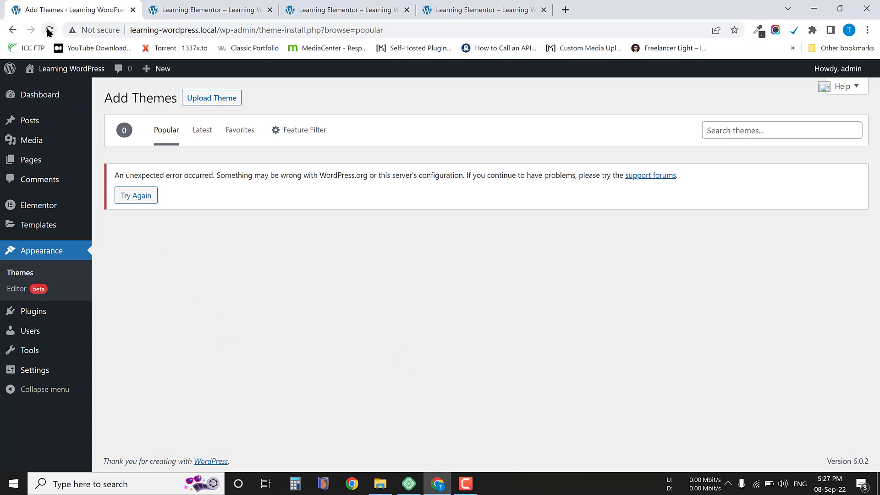
click(48, 30)
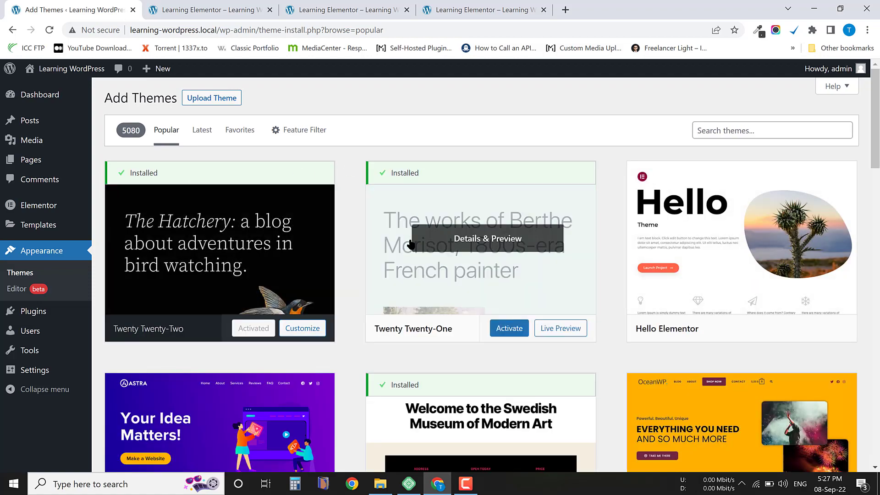
Install the OceanWP theme from the popular themes, activate it and check it among the installed themes.
scroll(411, 252, down, 10)
scroll(412, 252, up, 7)
scroll(411, 253, up, 3)
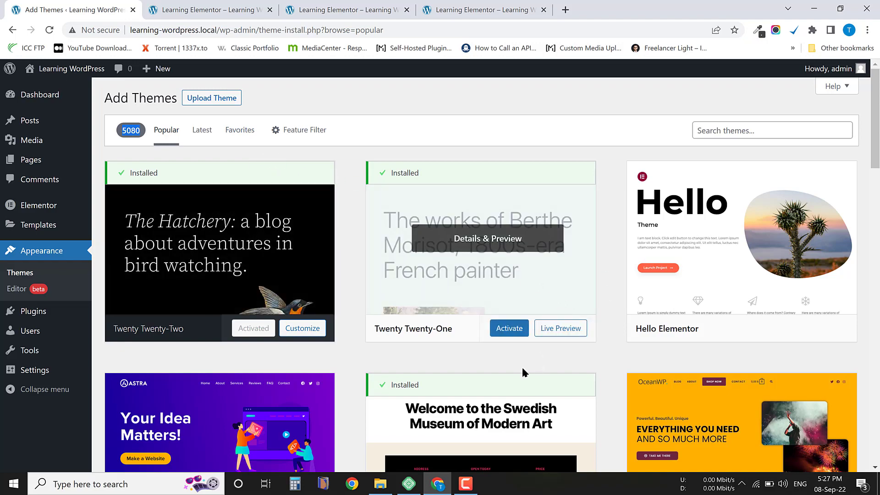
scroll(651, 284, down, 1)
scroll(667, 292, down, 4)
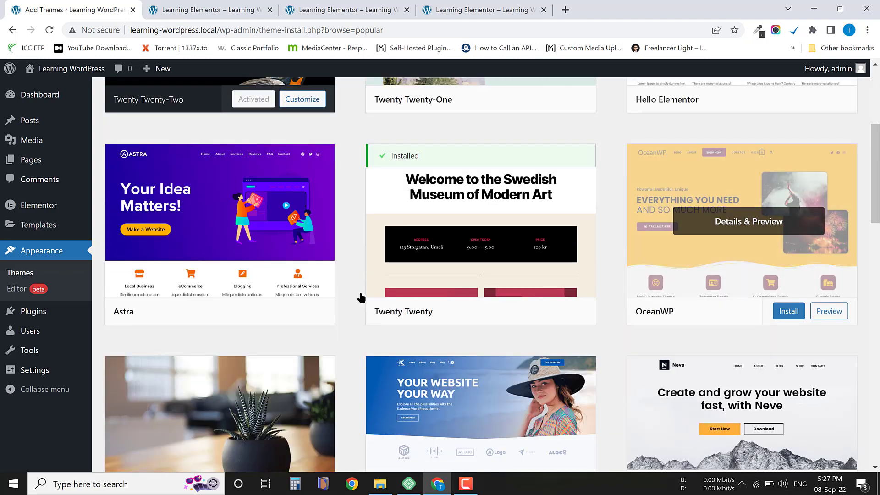
click(789, 313)
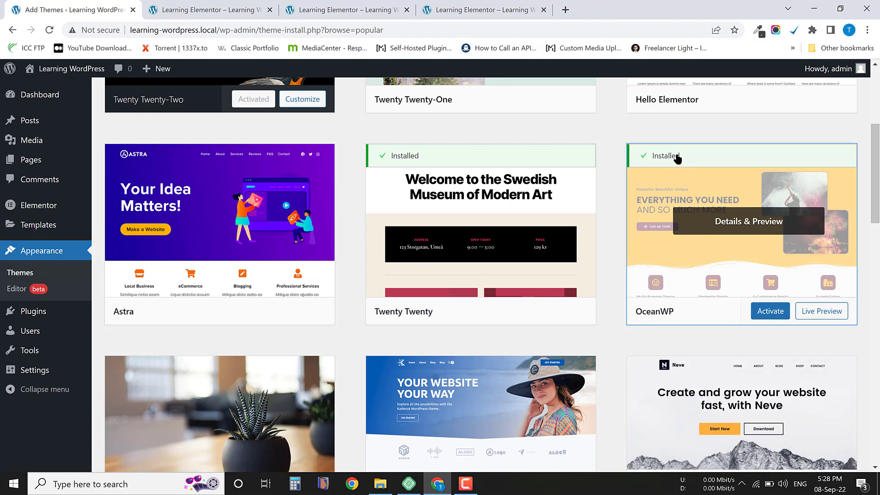
drag(684, 157, 647, 160)
click(771, 312)
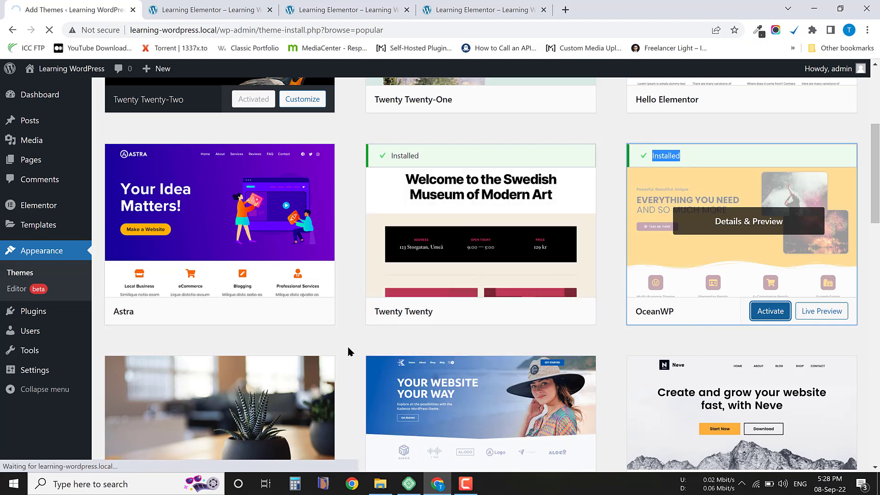
scroll(156, 438, down, 1)
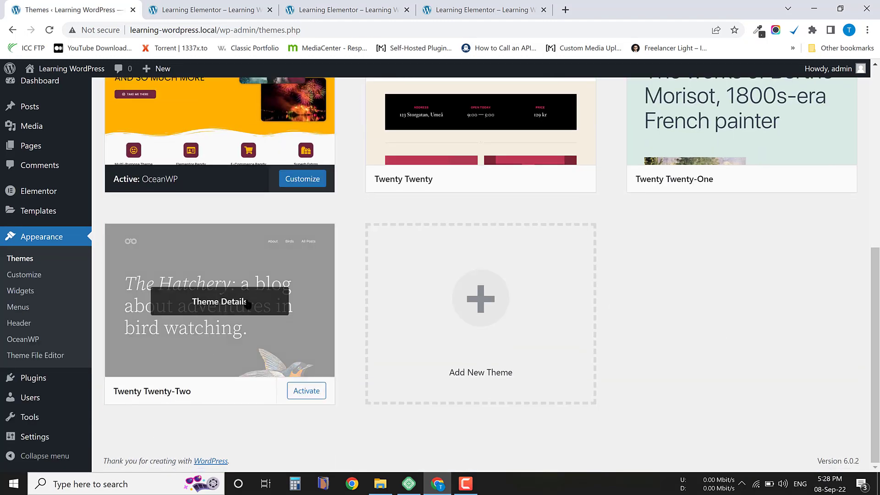
scroll(222, 308, up, 4)
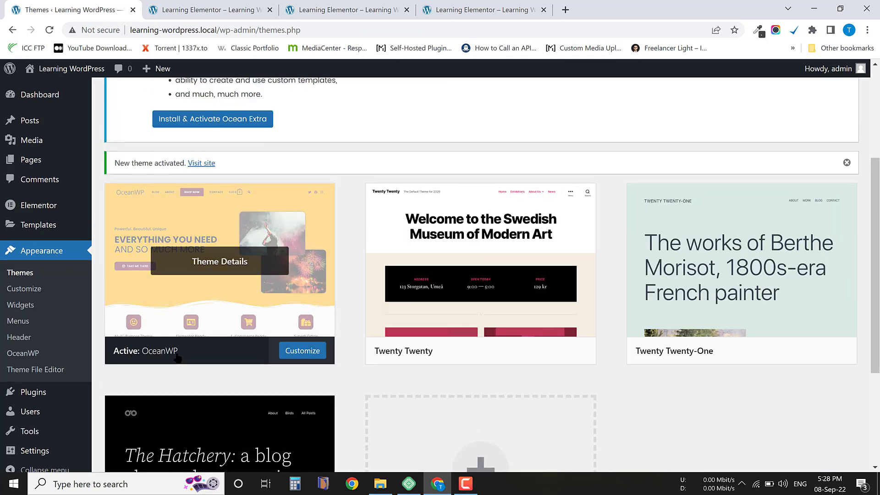
scroll(296, 343, up, 4)
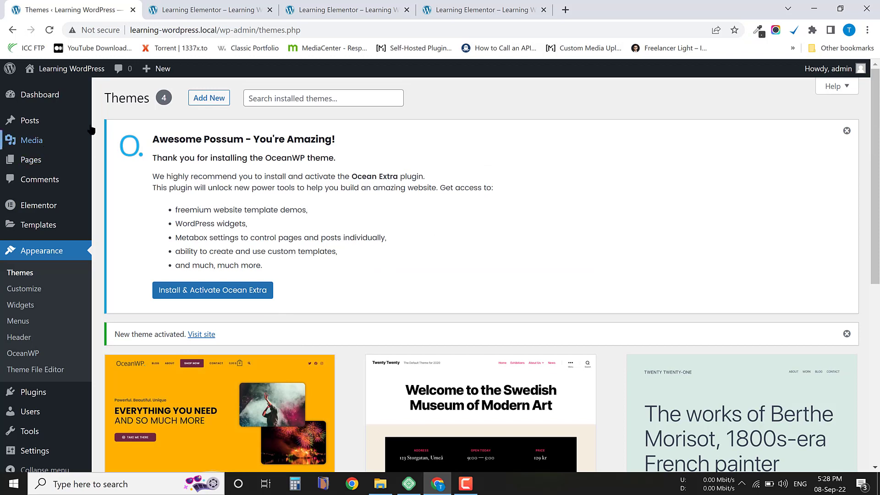
Reload the live Learning Elementor page in its already open browser tab and open it for editing in Elementor.
click(202, 6)
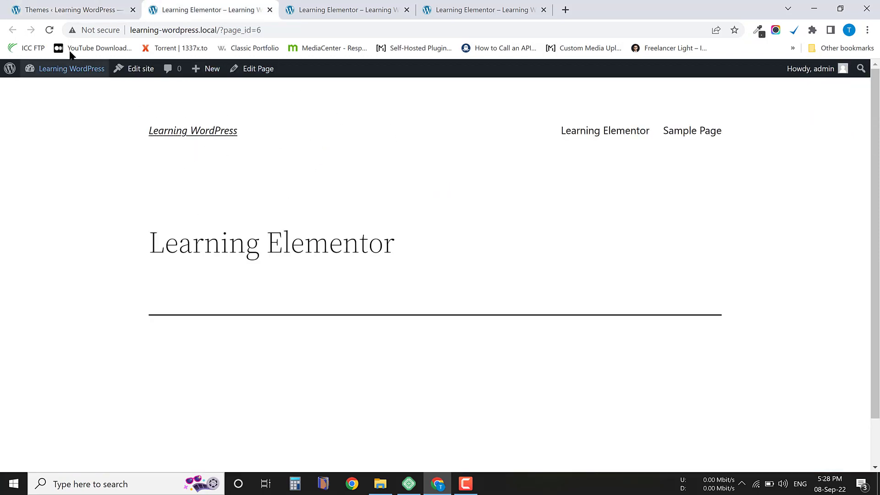
click(49, 30)
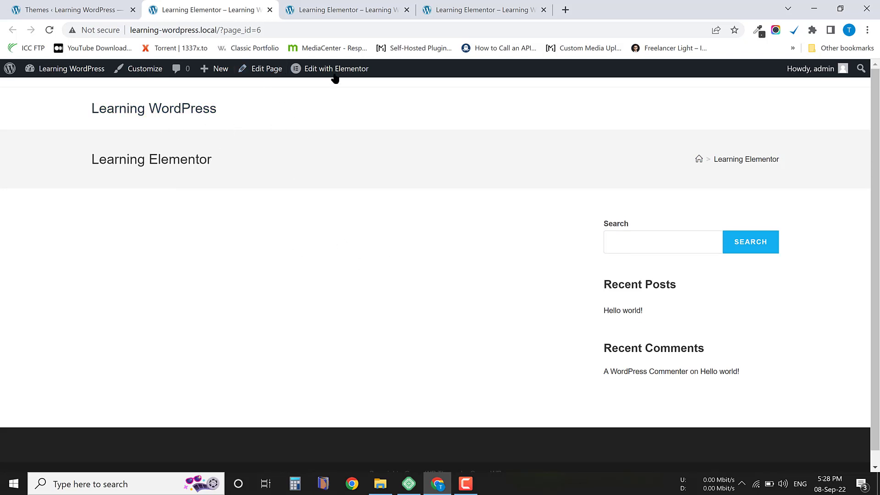
mouse_move(327, 69)
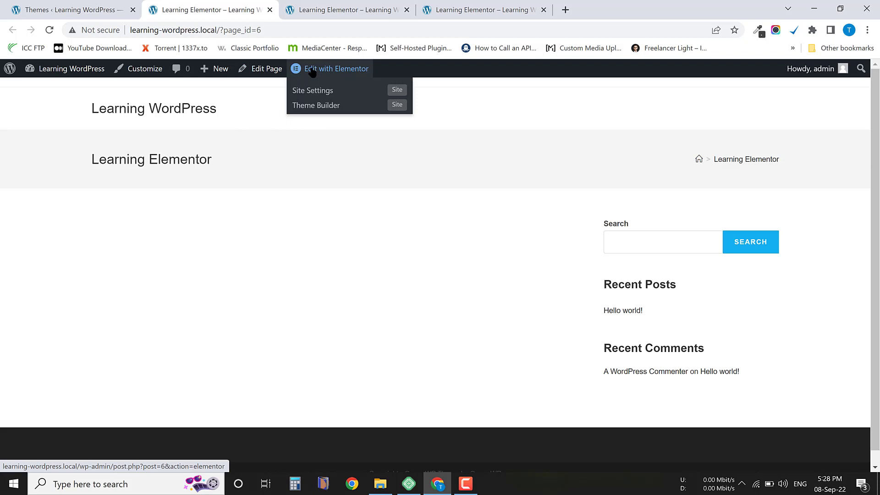
click(344, 72)
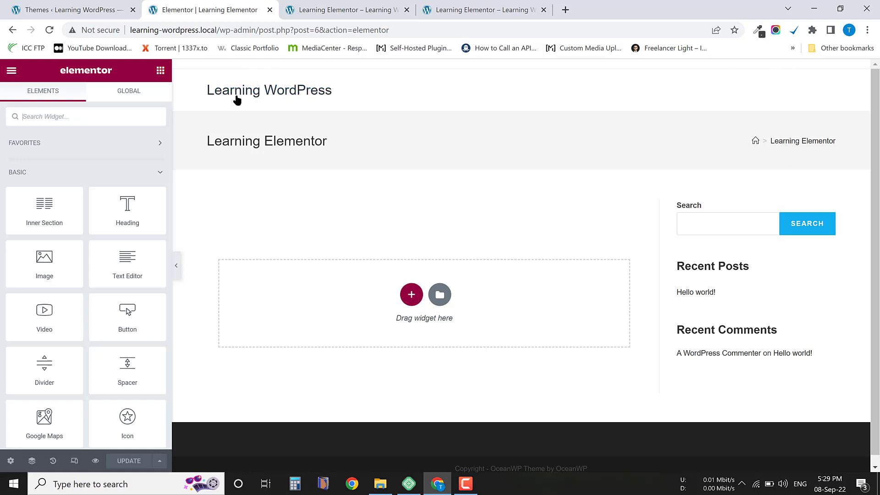
Examine the site title, page title, sidebar and footer of the page in the Elementor preview.
drag(364, 88, 198, 90)
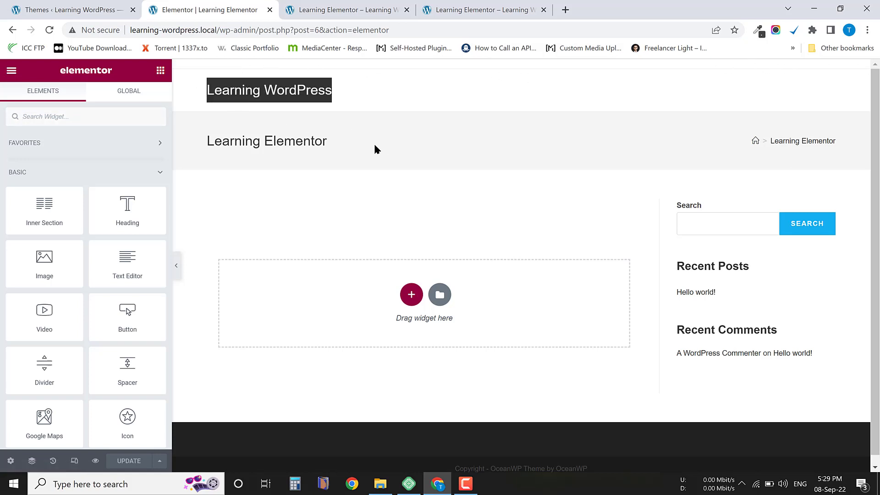
drag(374, 146, 204, 142)
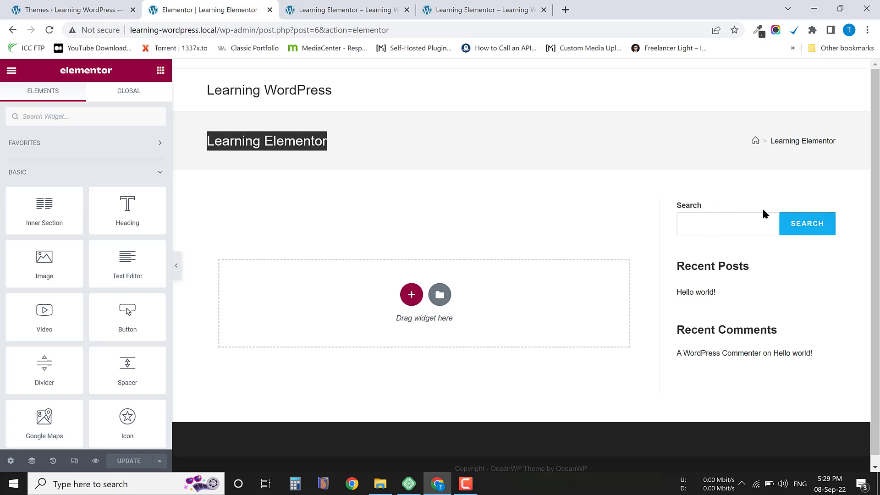
scroll(733, 298, down, 1)
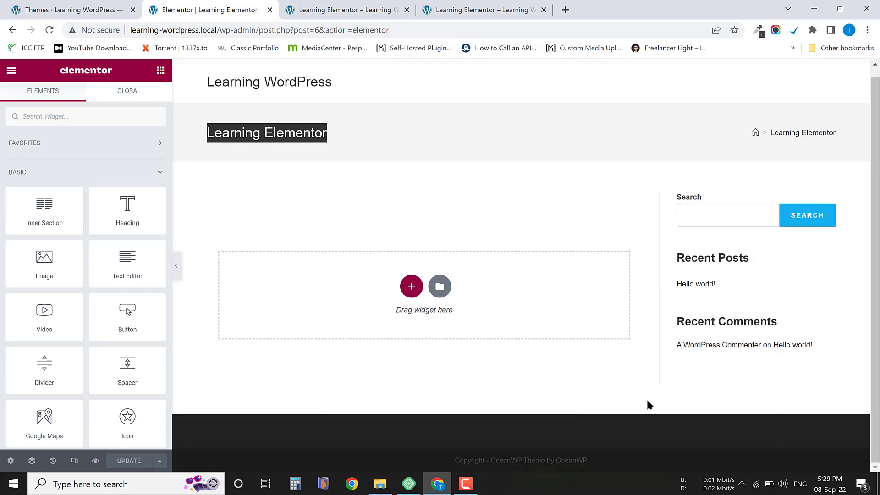
scroll(453, 212, up, 1)
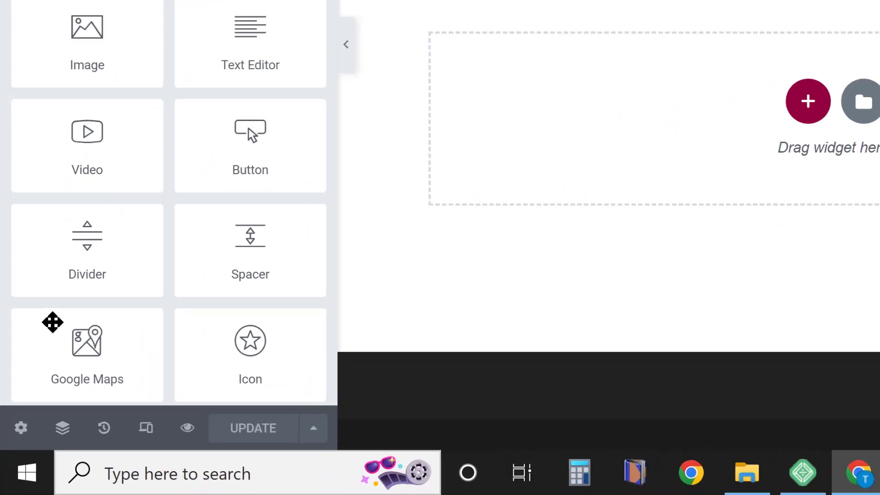
Set the page layout to Elementor Full Width in the page settings and update the page.
scroll(52, 322, down, 5)
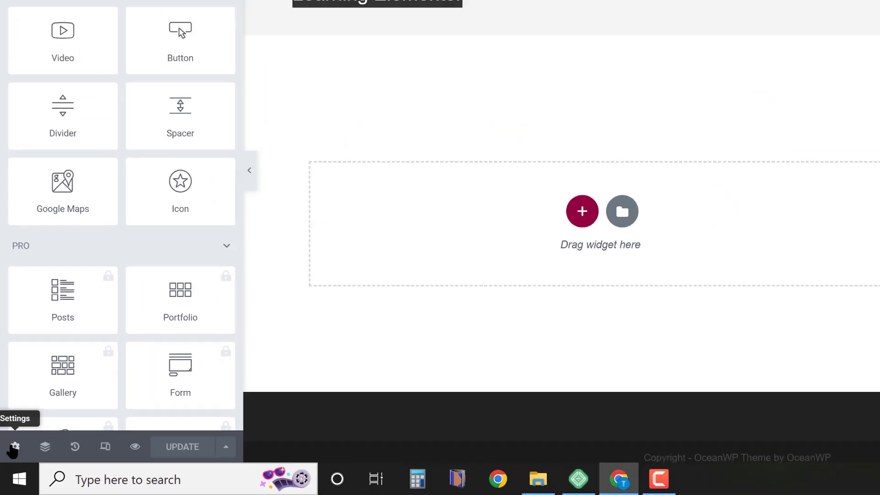
click(26, 407)
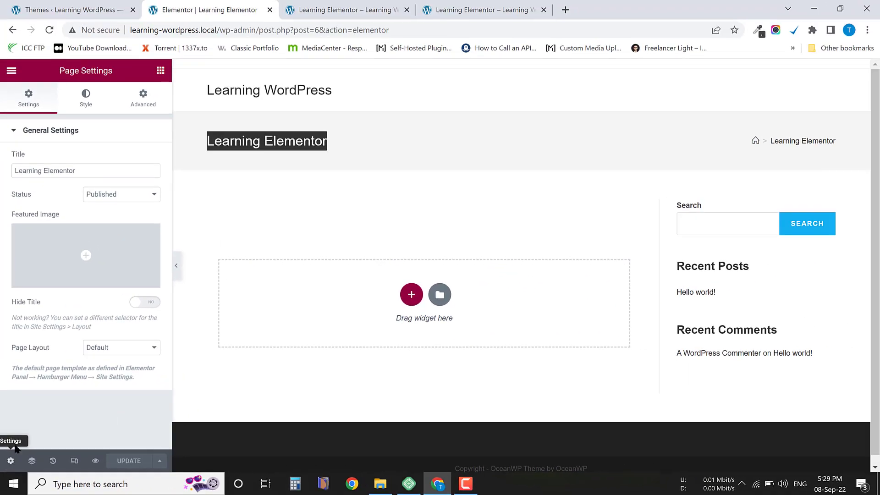
click(109, 350)
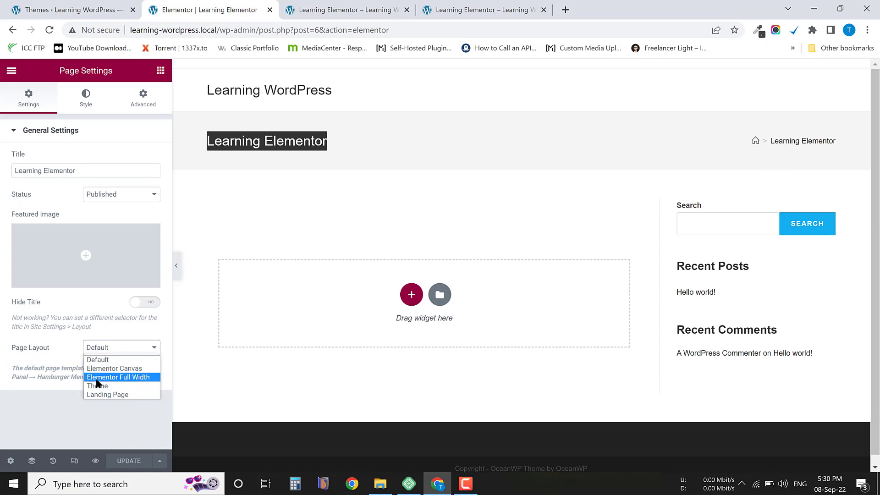
click(130, 377)
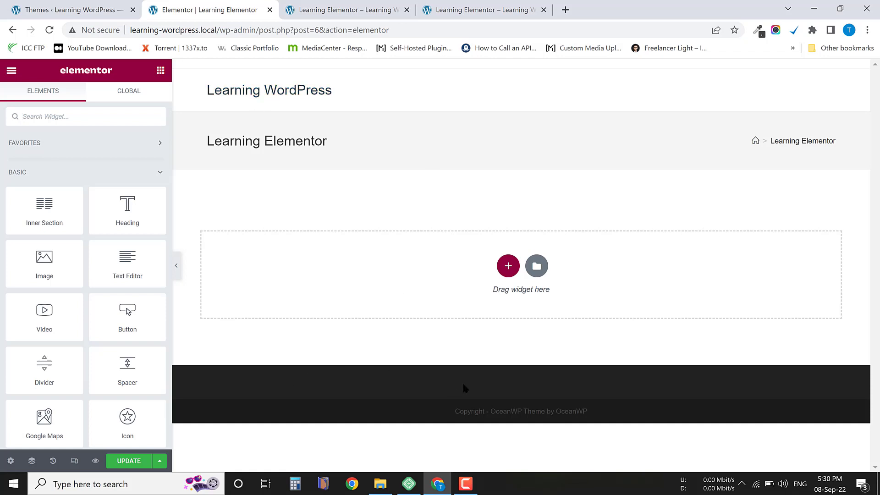
click(131, 462)
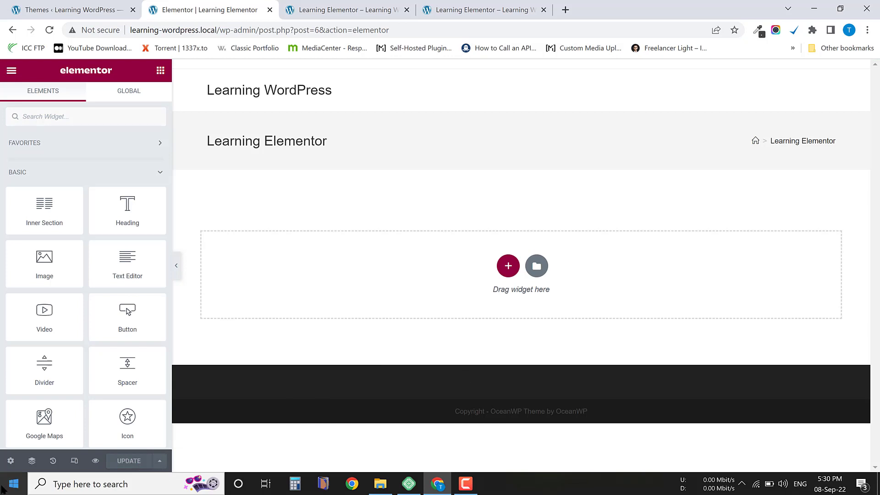
Reopen the page settings and show the available Page Layout options.
click(10, 460)
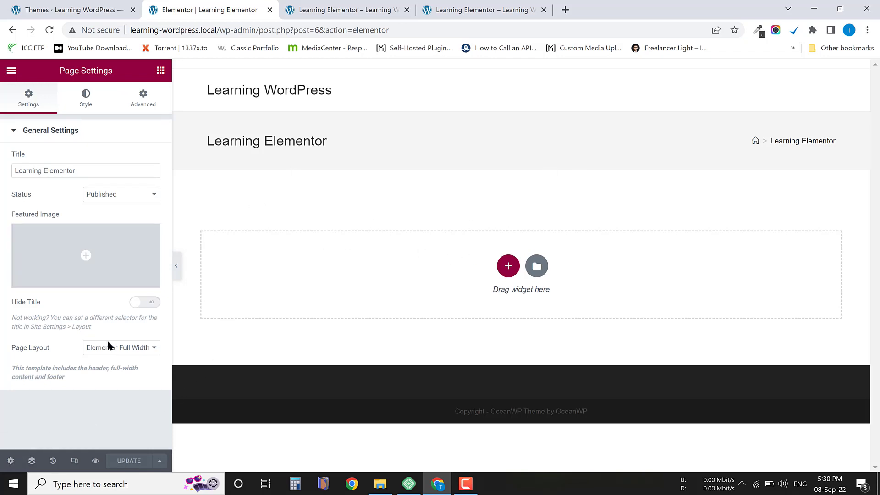
click(87, 349)
click(66, 356)
click(133, 350)
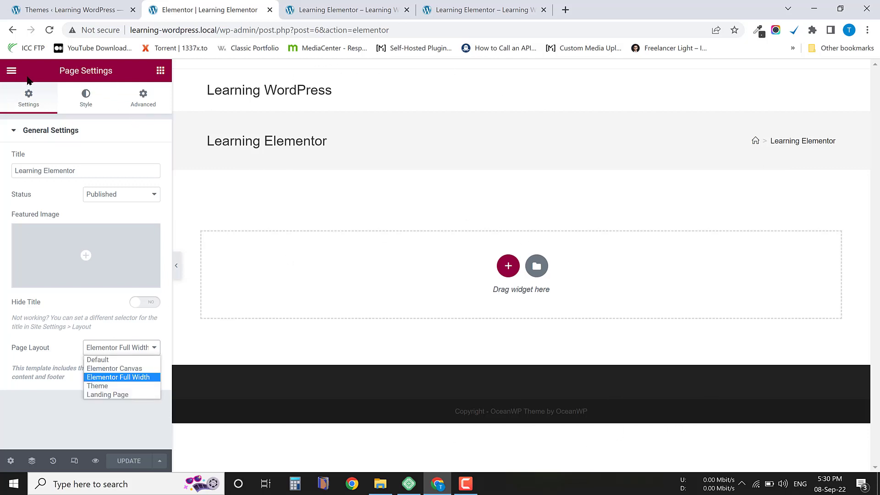
Exit Elementor and return the Learning Elementor page to the WordPress editor.
click(10, 71)
click(10, 72)
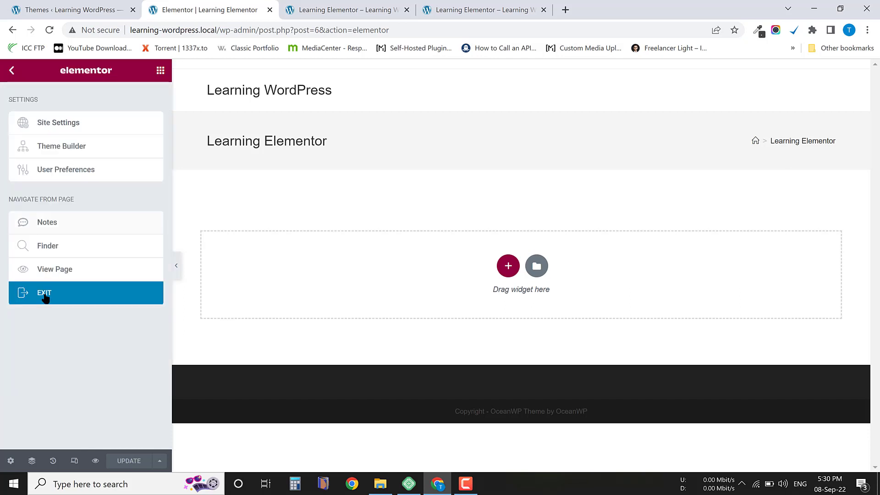
click(57, 298)
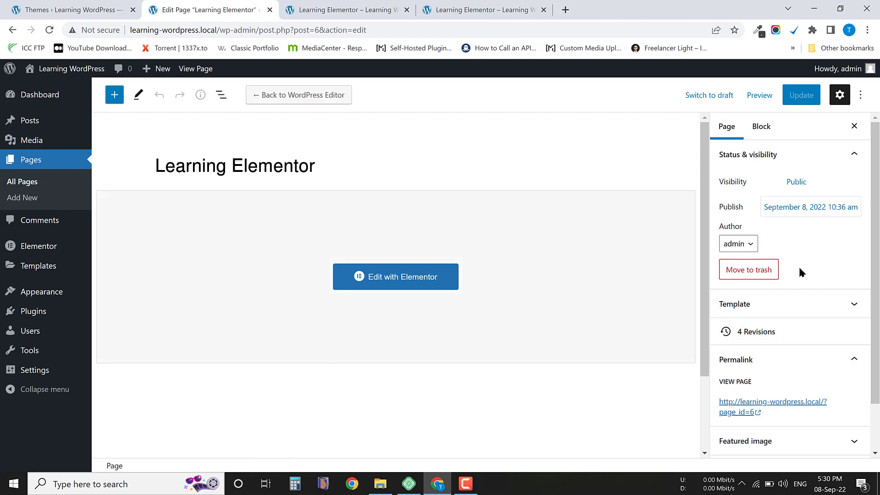
Set the page's template to Default template in the WordPress editor and update the page.
scroll(799, 271, down, 2)
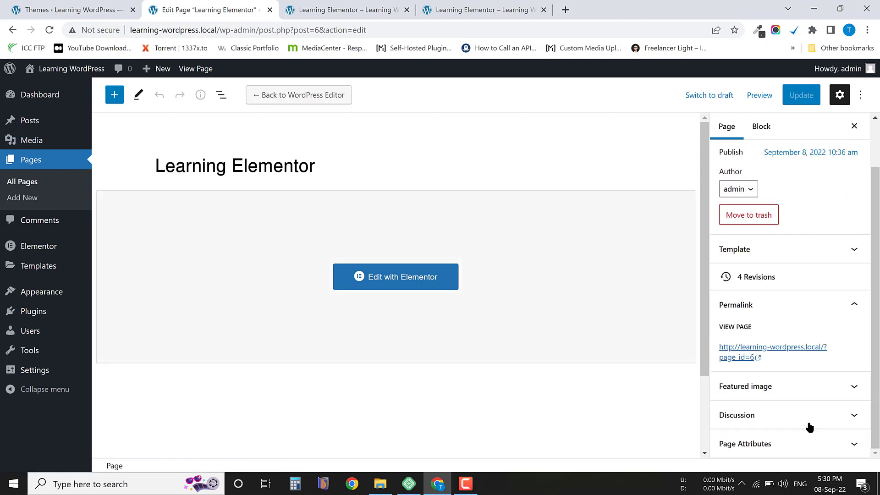
click(749, 254)
click(752, 250)
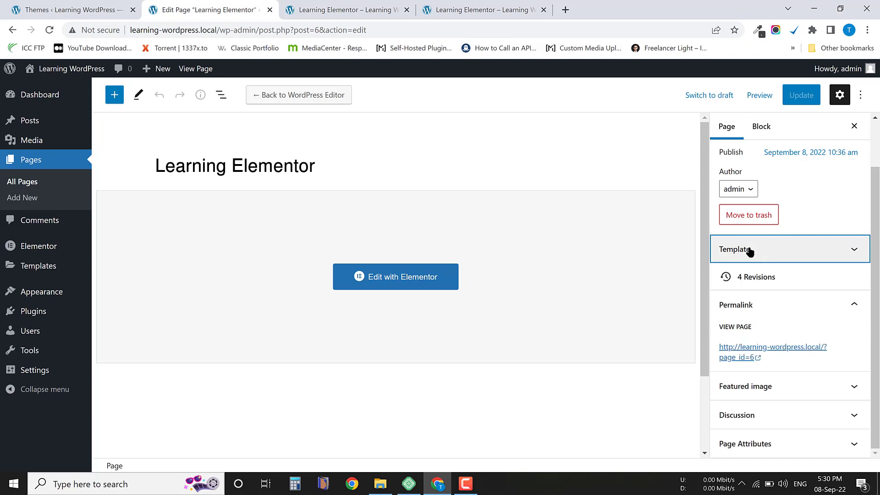
click(753, 251)
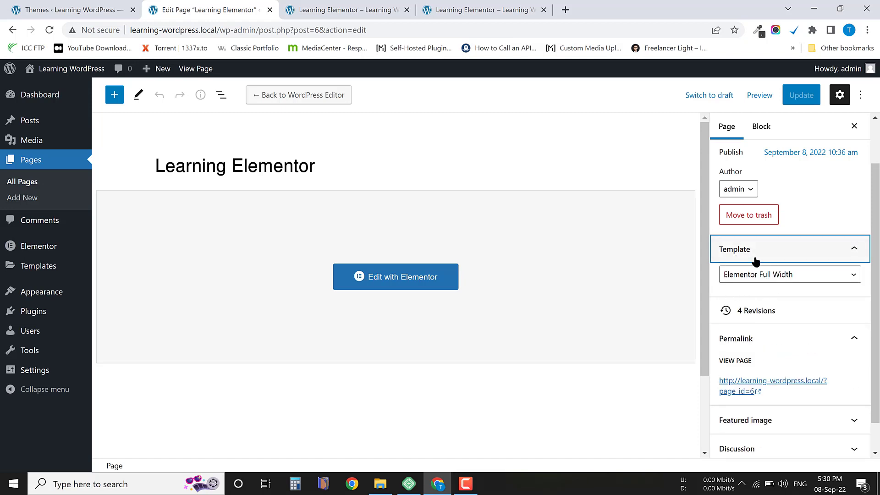
click(774, 276)
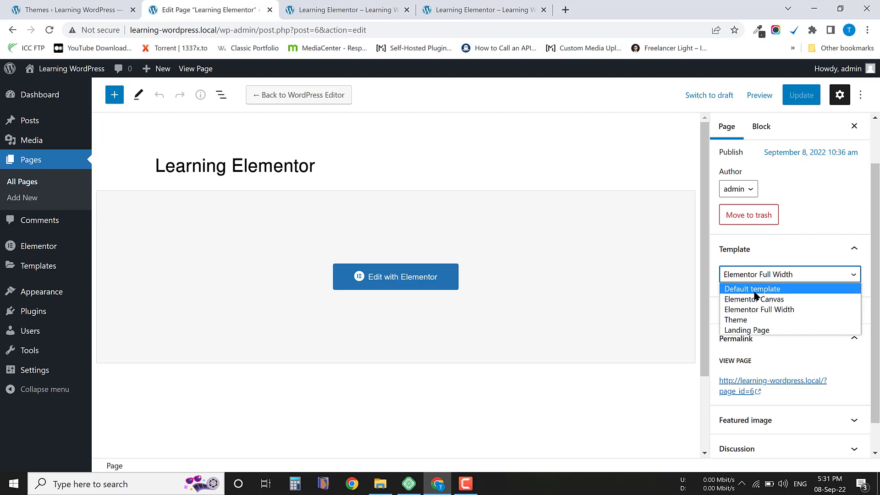
click(781, 290)
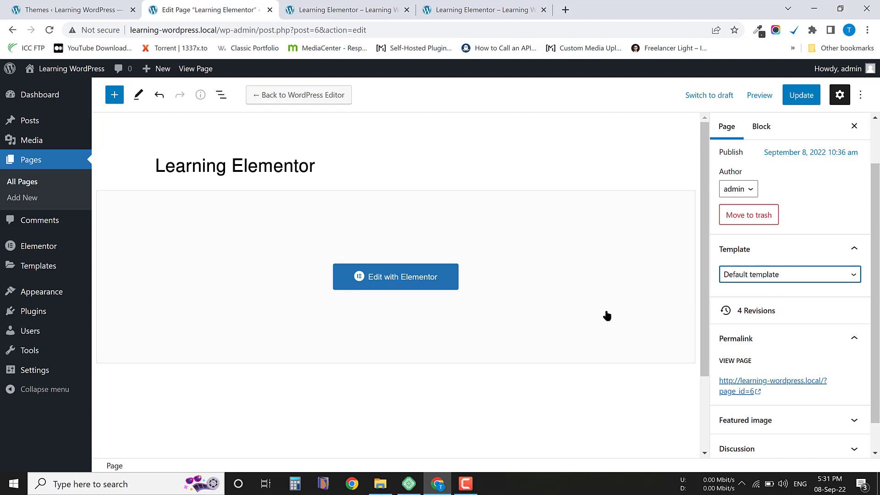
click(796, 97)
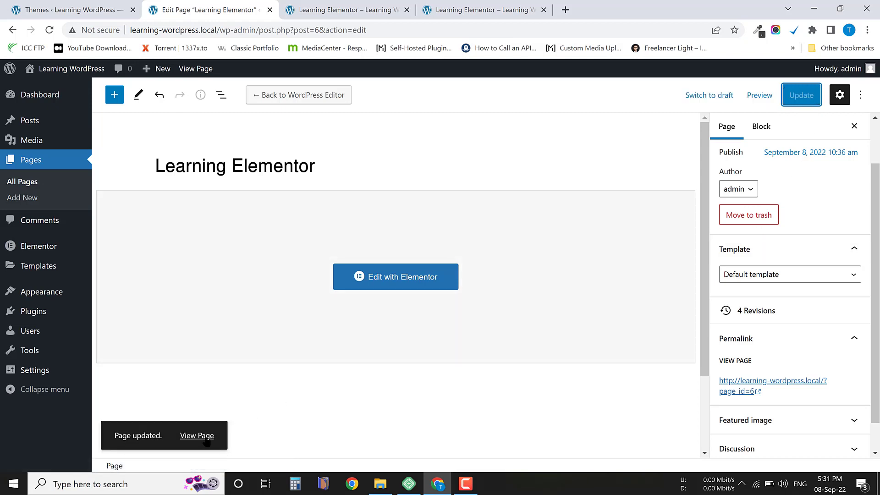
View the updated page in a new browser tab and return to the page editor tab.
right_click(204, 436)
click(287, 318)
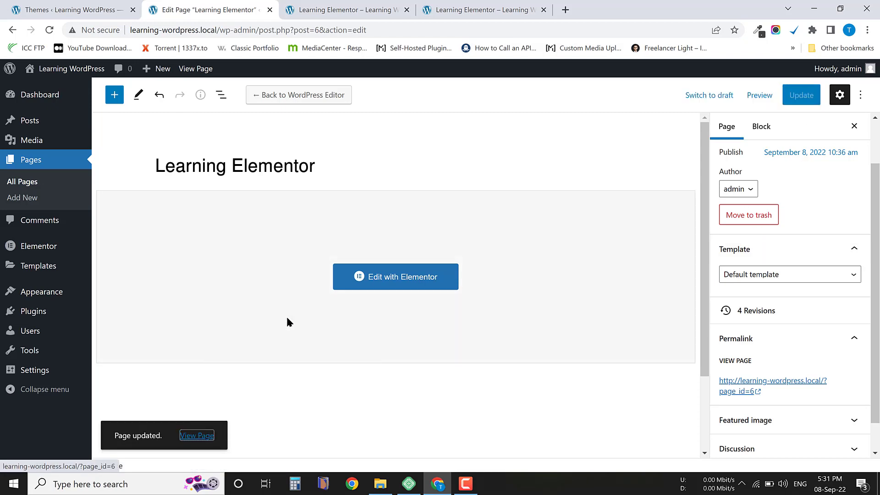
click(328, 6)
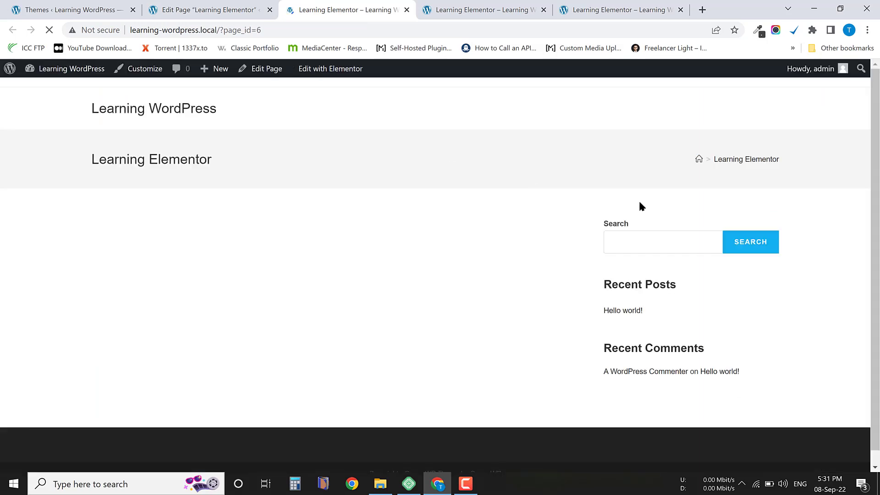
click(225, 5)
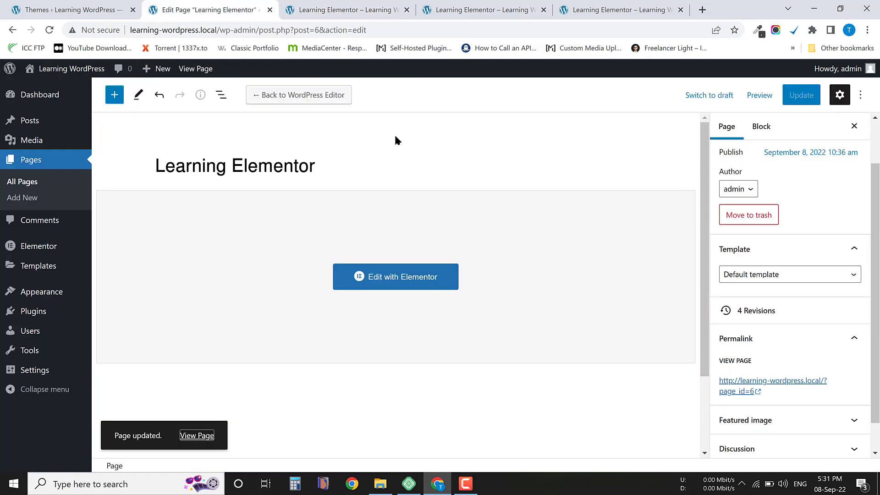
Open the page in Elementor and check its Page Layout in the page settings, keeping Default.
click(394, 278)
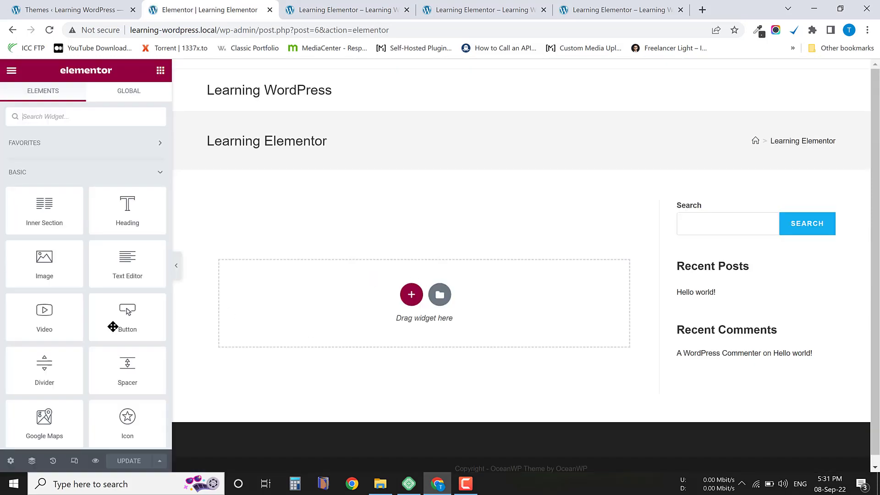
scroll(477, 257, down, 1)
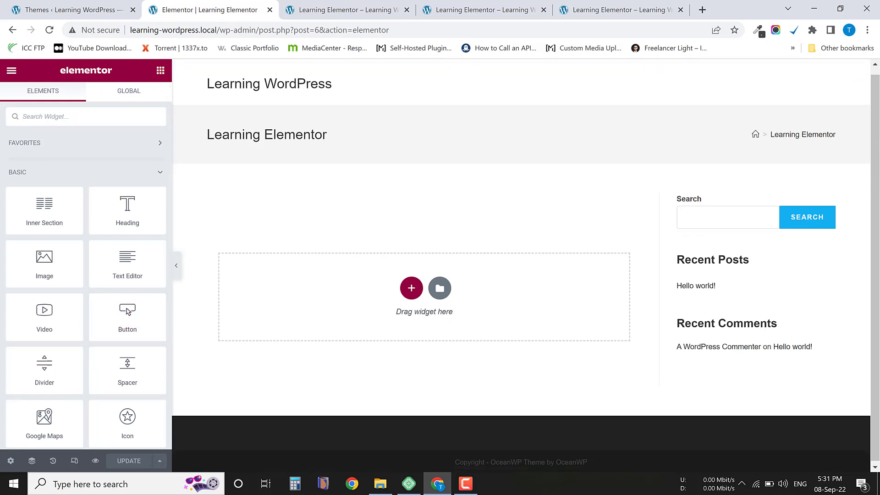
click(10, 460)
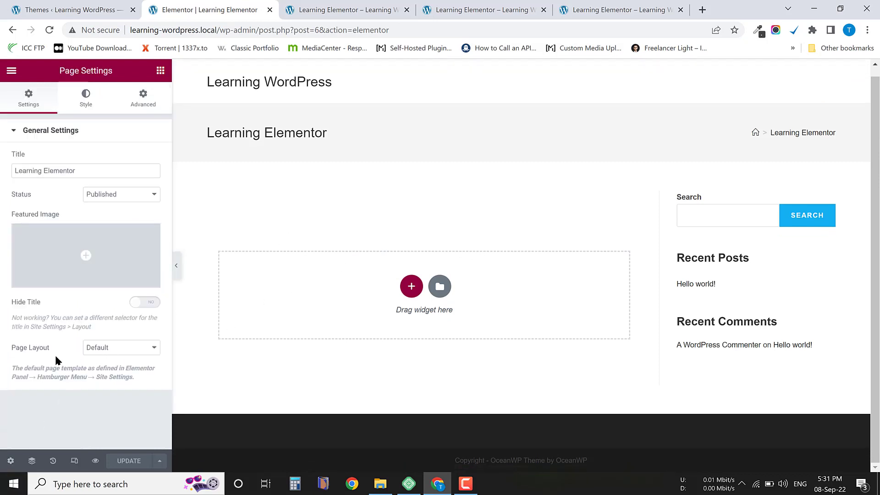
click(113, 352)
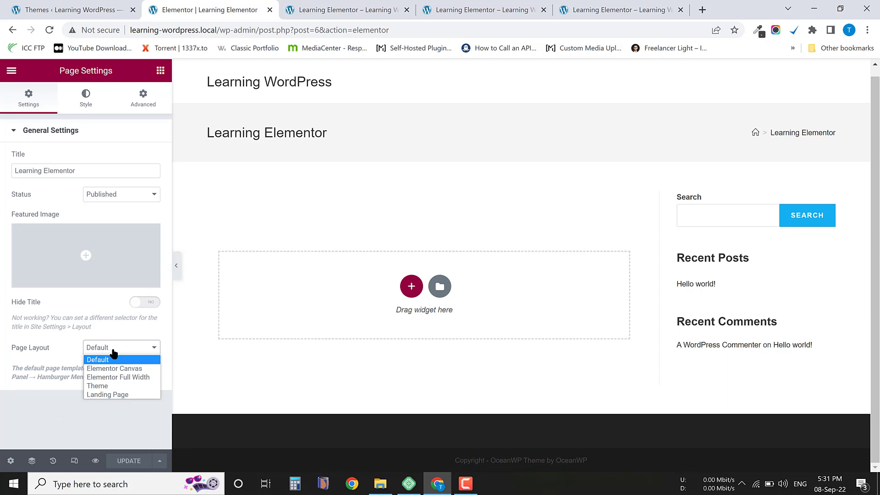
click(98, 359)
scroll(302, 309, up, 1)
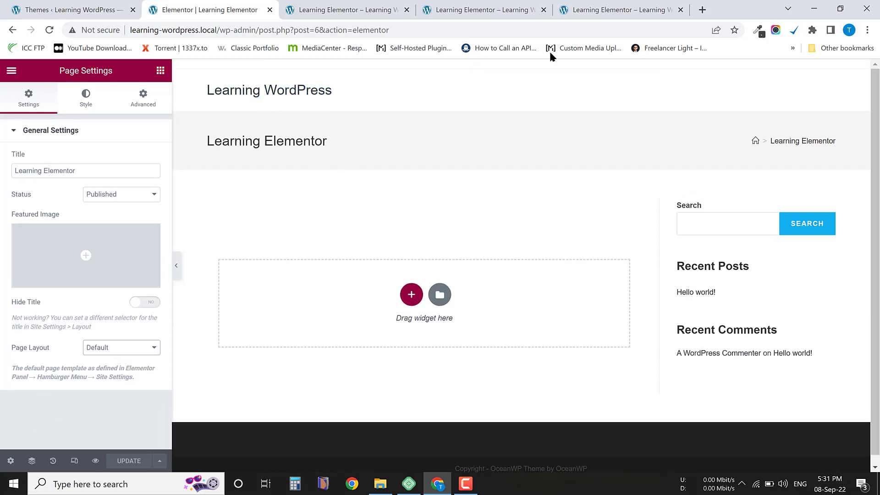
Highlight the page title in the Elementor preview and examine the page's sidebar and footer.
scroll(665, 232, down, 1)
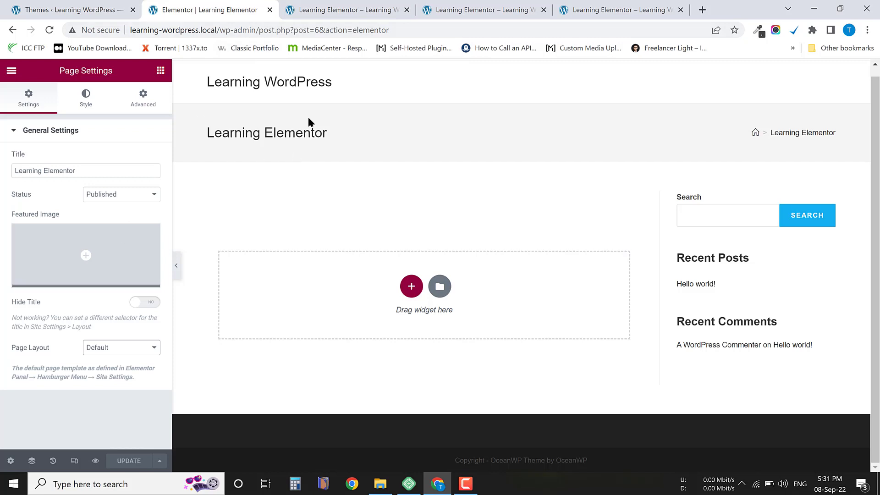
drag(270, 143, 205, 142)
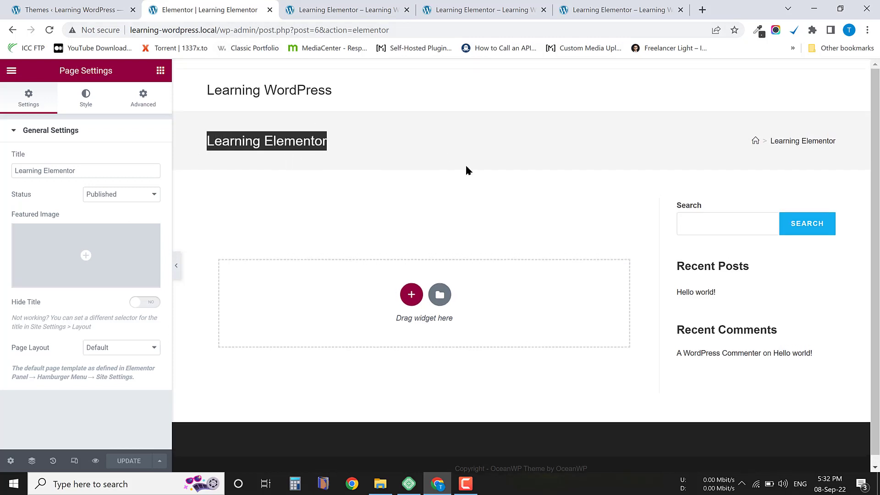
click(426, 200)
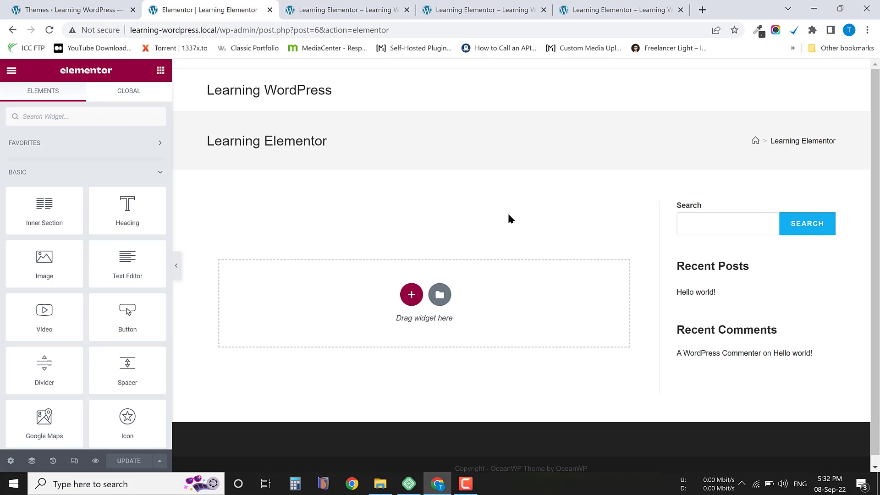
scroll(549, 311, down, 1)
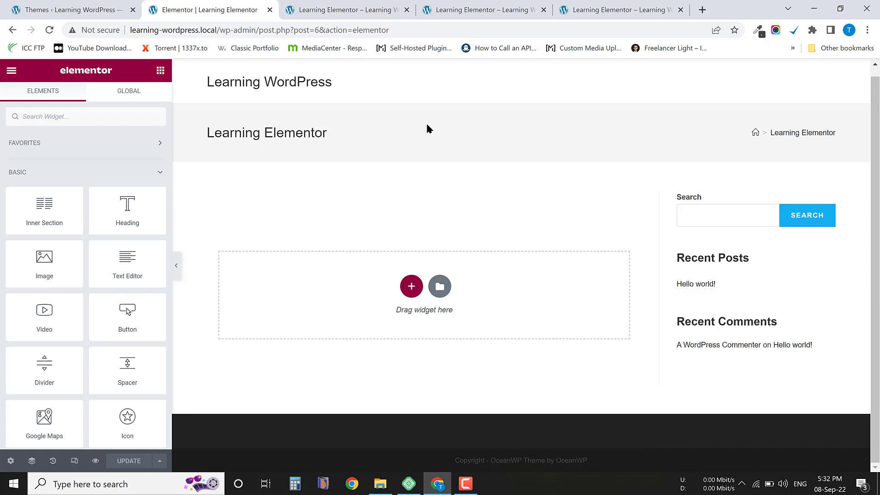
scroll(108, 359, down, 10)
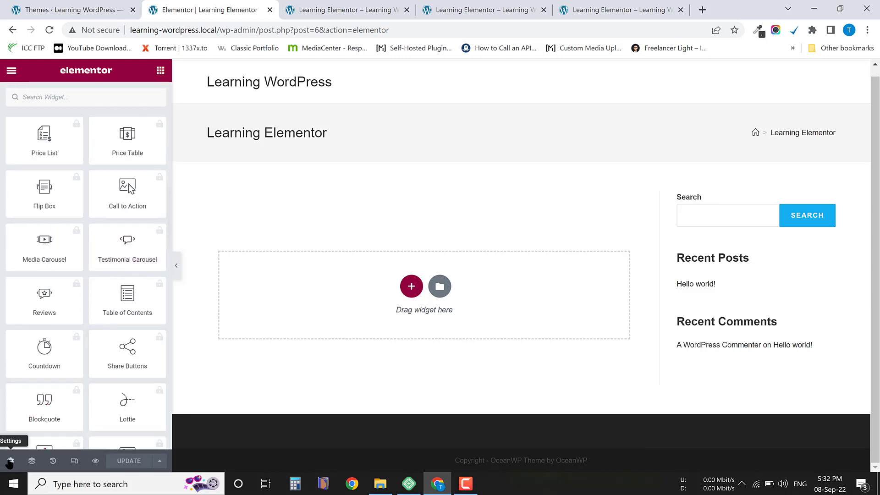
Set the page layout to Elementor Canvas in Elementor's page settings.
click(10, 460)
click(110, 349)
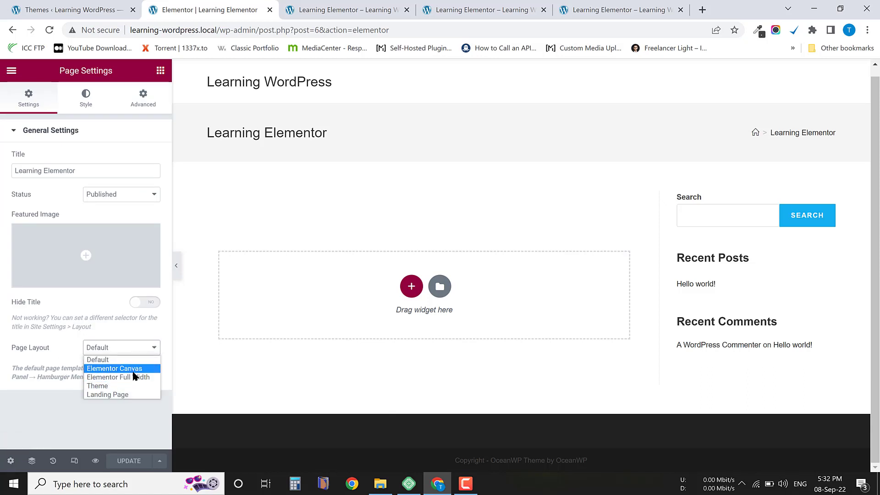
click(137, 369)
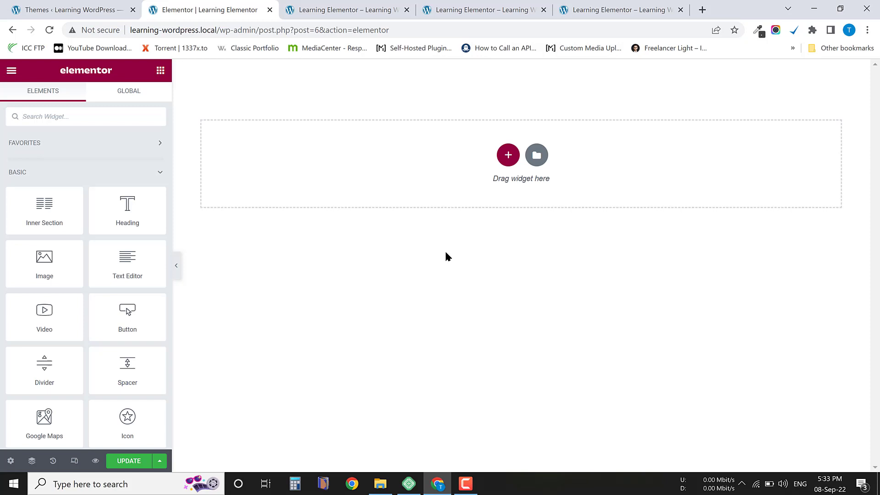
Reopen the page settings and review the Page Layout options and the description of Elementor Canvas.
click(11, 462)
click(135, 350)
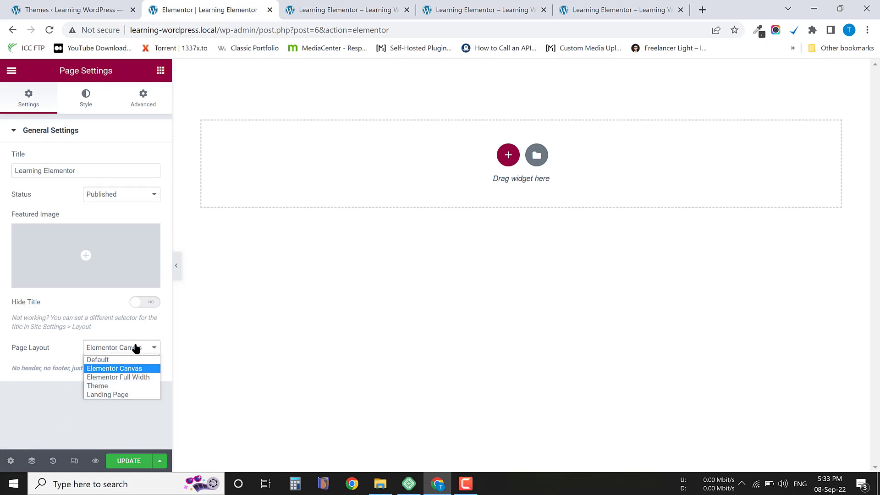
click(136, 349)
click(123, 352)
click(129, 351)
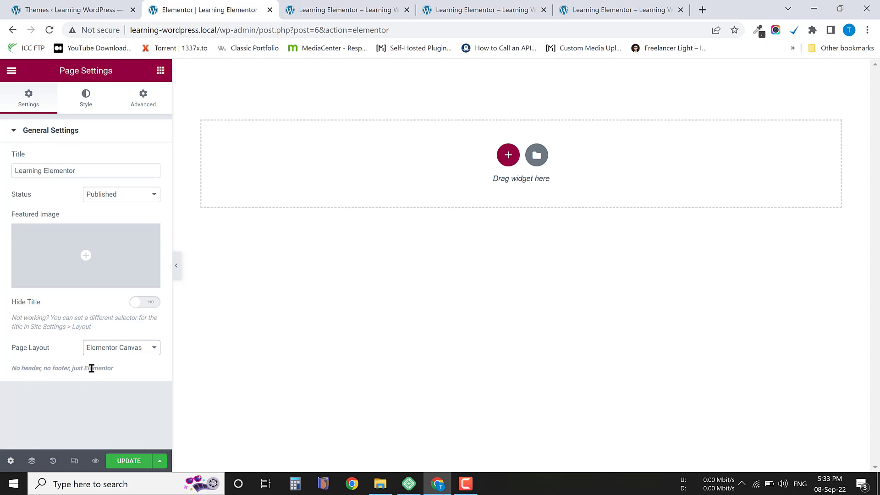
Exit Elementor to the WordPress editor, discarding the unsaved layout change.
click(20, 70)
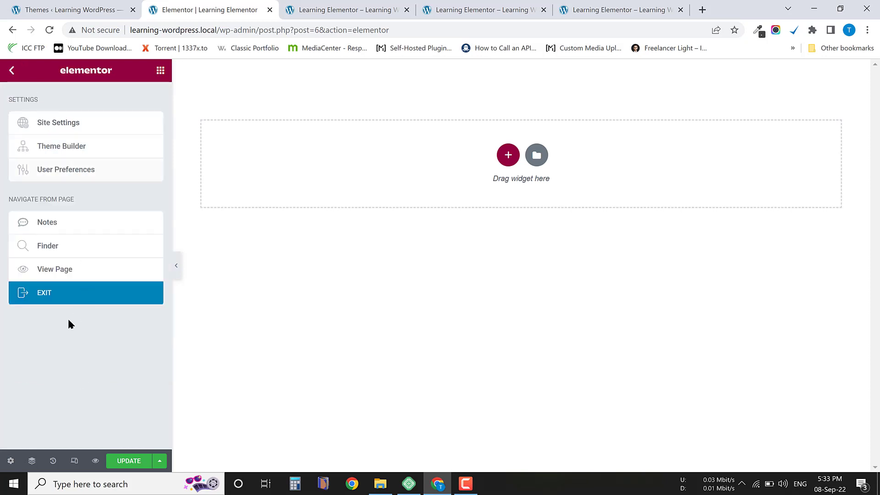
click(64, 298)
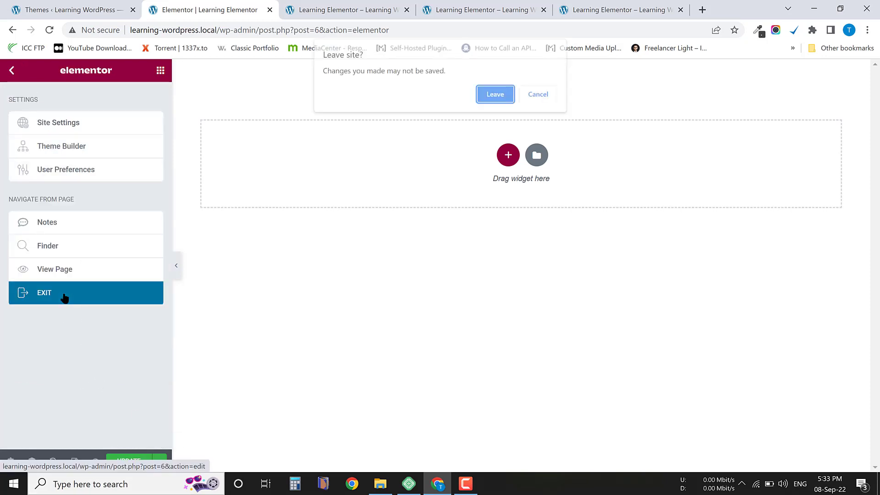
click(498, 94)
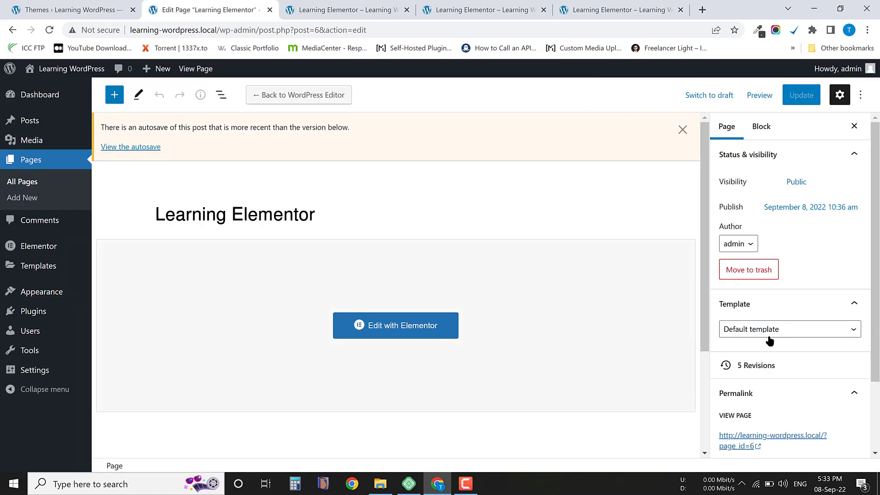
Set the page's template to Elementor Canvas in the WordPress editor and update the page.
click(753, 327)
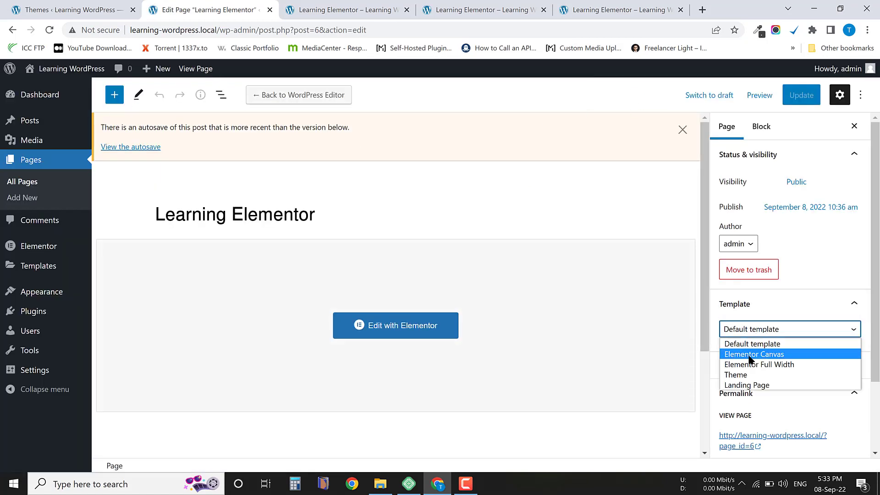
click(763, 353)
click(802, 96)
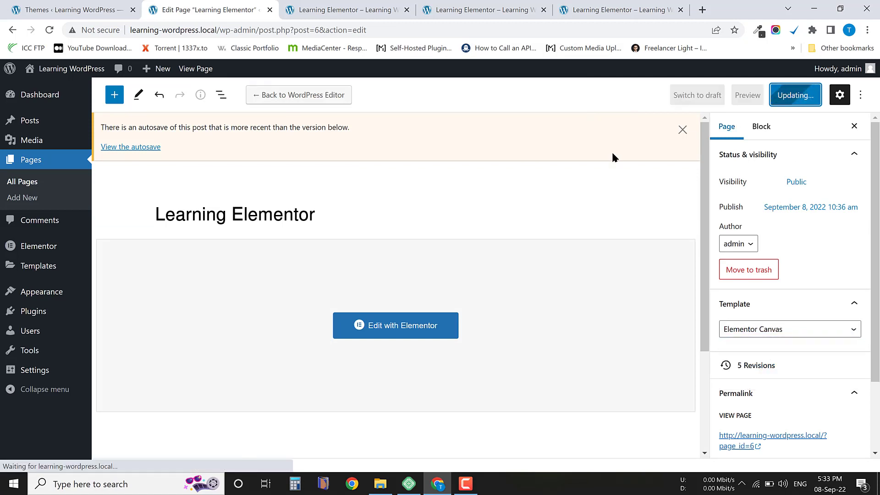
Open the page in Elementor, look over the blank canvas, and highlight "elementor" in the page address.
click(392, 326)
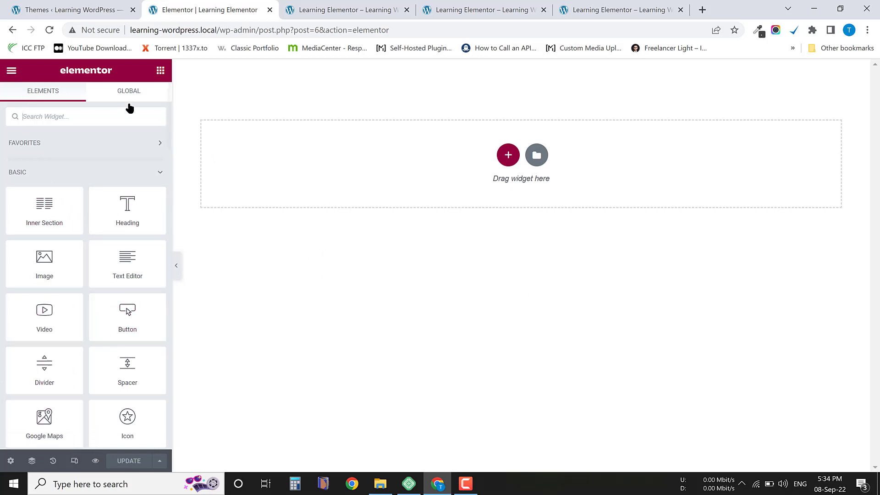
scroll(74, 343, down, 10)
scroll(83, 368, up, 10)
drag(356, 28, 428, 25)
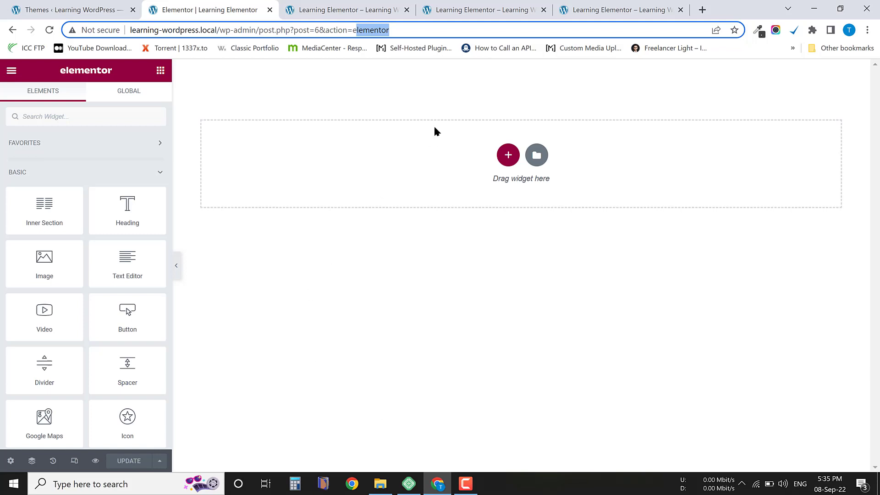
double_click(369, 30)
Leave the Elementor editor and go back to the page's WordPress edit screen.
click(11, 70)
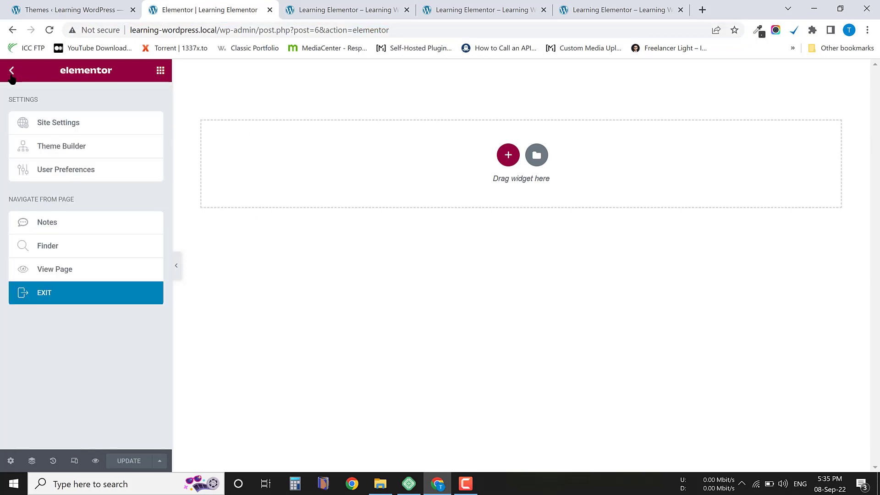
click(61, 297)
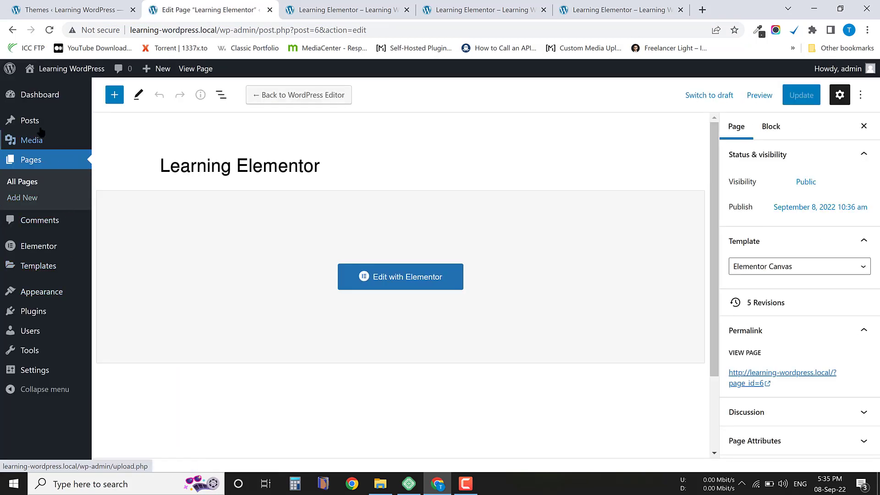
Go to the site's posts list and open the "Hello world!" post for editing.
mouse_move(78, 123)
click(120, 124)
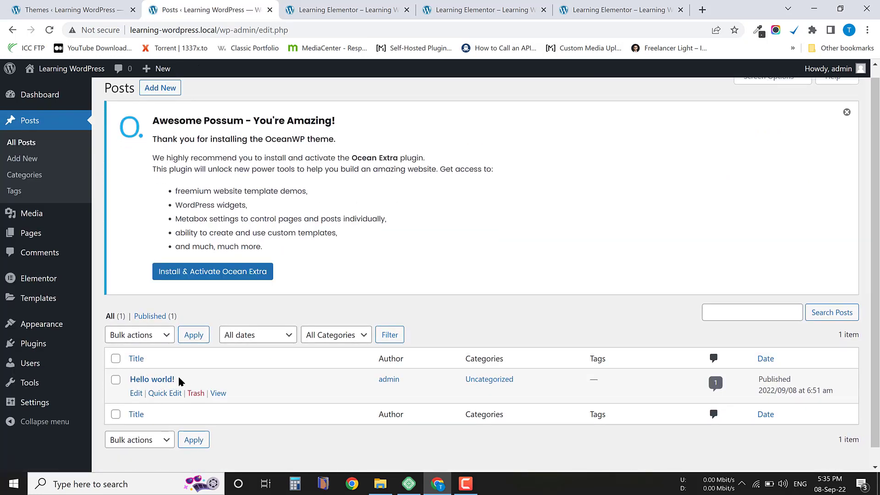
triple_click(156, 378)
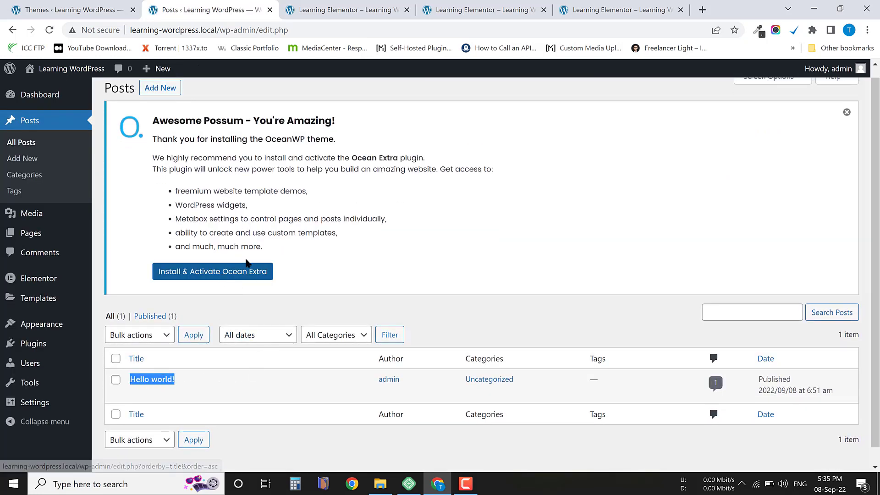
scroll(266, 278, up, 1)
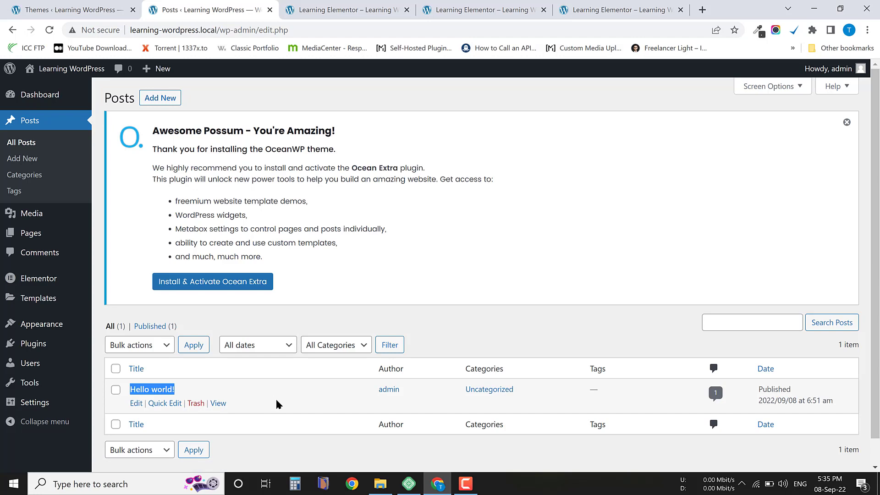
click(340, 380)
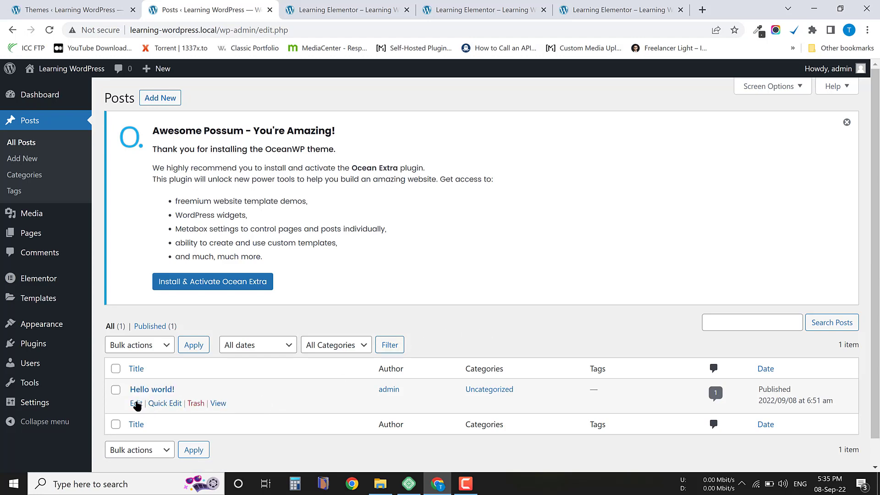
click(136, 403)
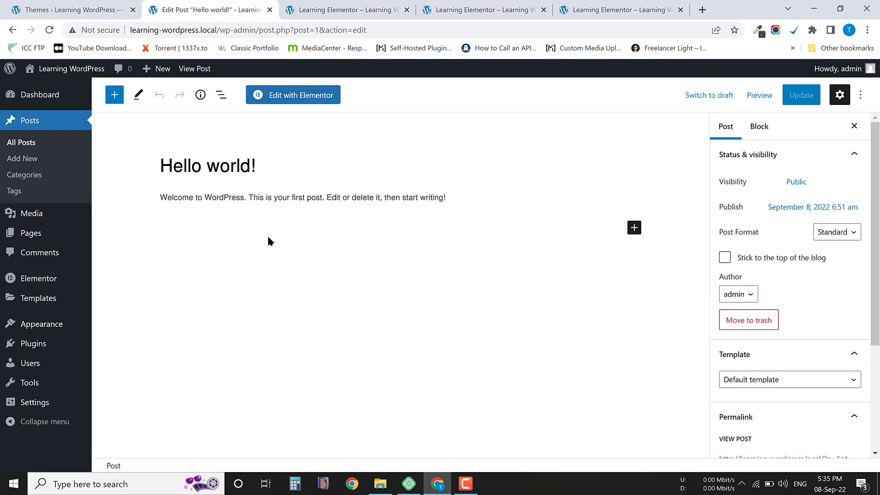
Open the "Hello world!" post in Elementor and look over its content, sidebar and comment section.
click(291, 99)
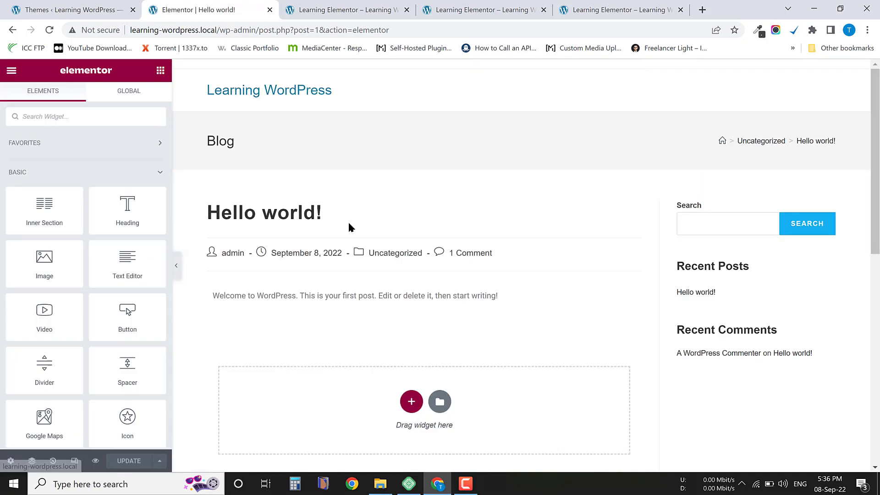
scroll(291, 236, down, 4)
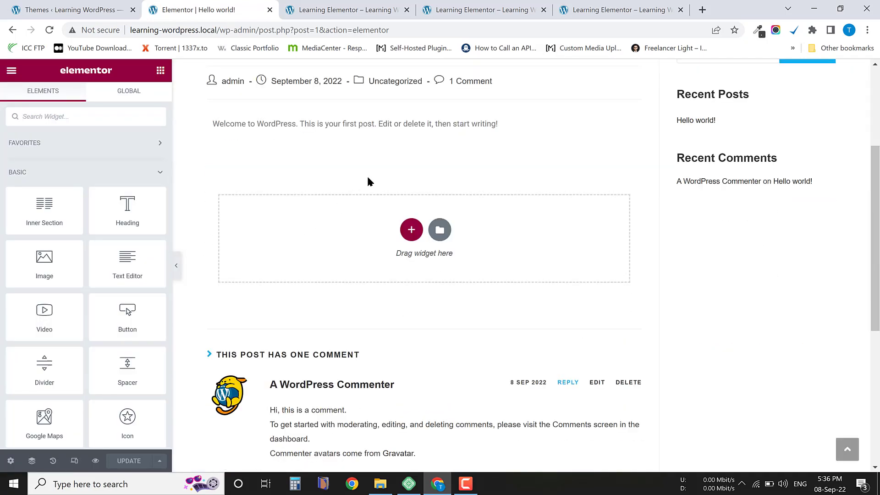
scroll(368, 182, up, 4)
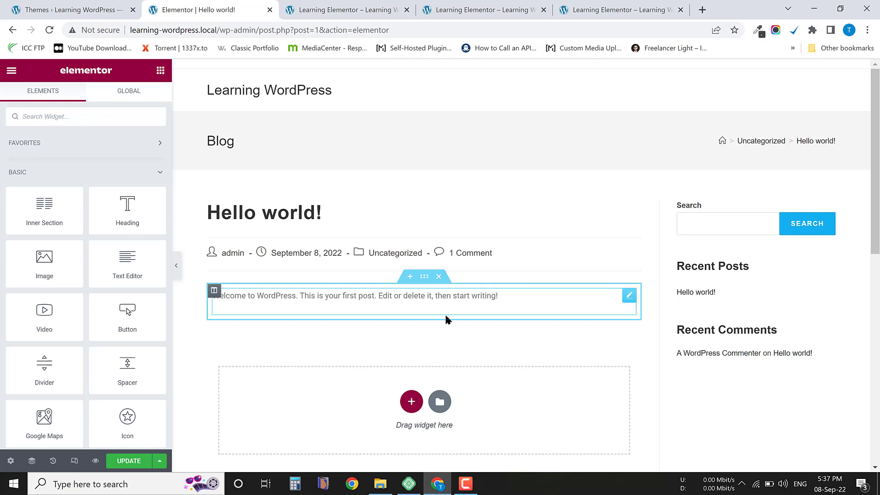
Replace the post's welcome text section with a Text Editor widget and add a Button widget below it.
click(438, 277)
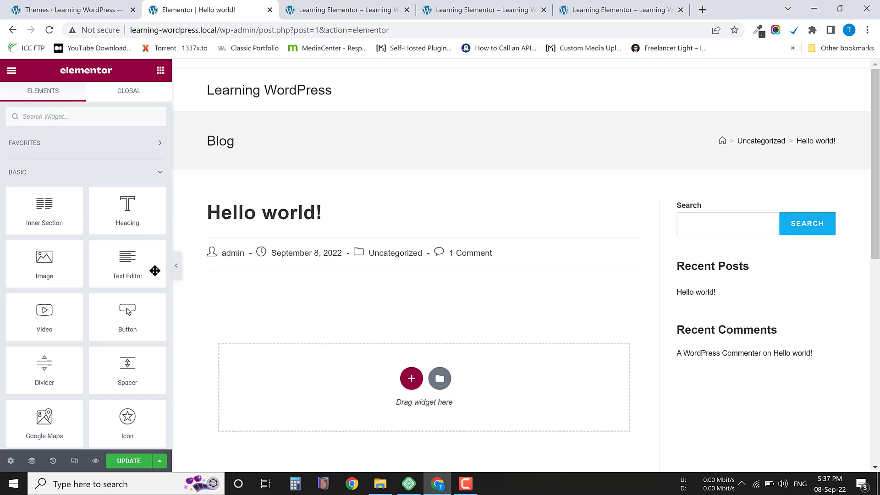
drag(128, 263, 397, 390)
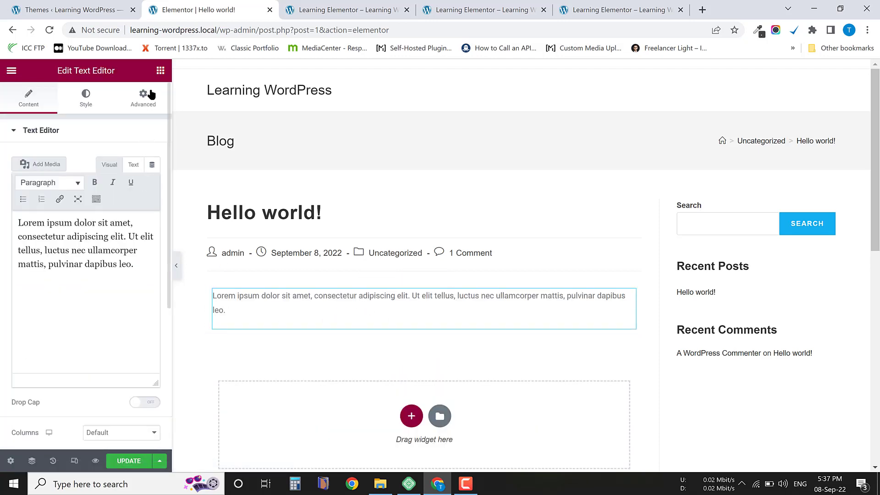
click(160, 70)
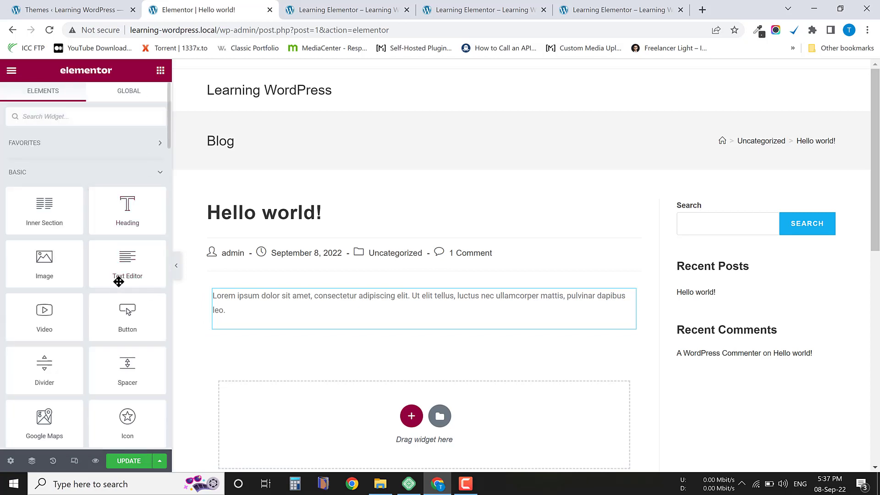
drag(128, 316, 344, 319)
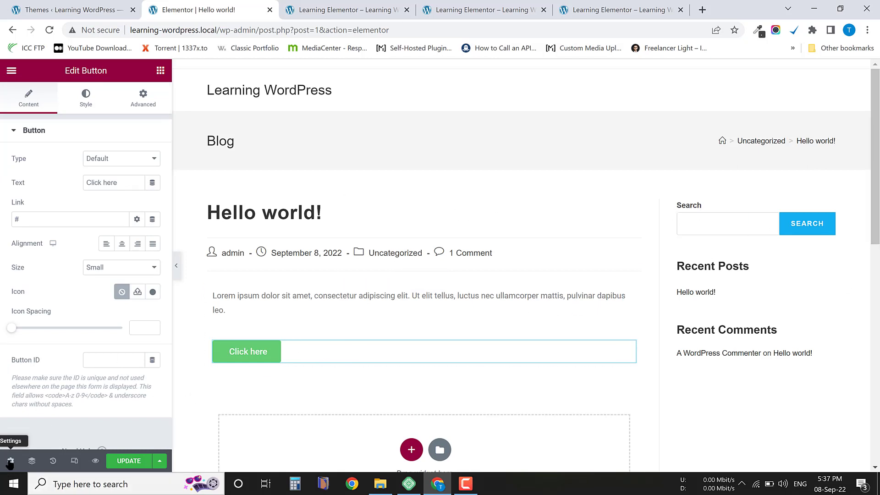
Set the post's page layout to Elementor Canvas in the post settings.
click(10, 460)
scroll(66, 412, down, 1)
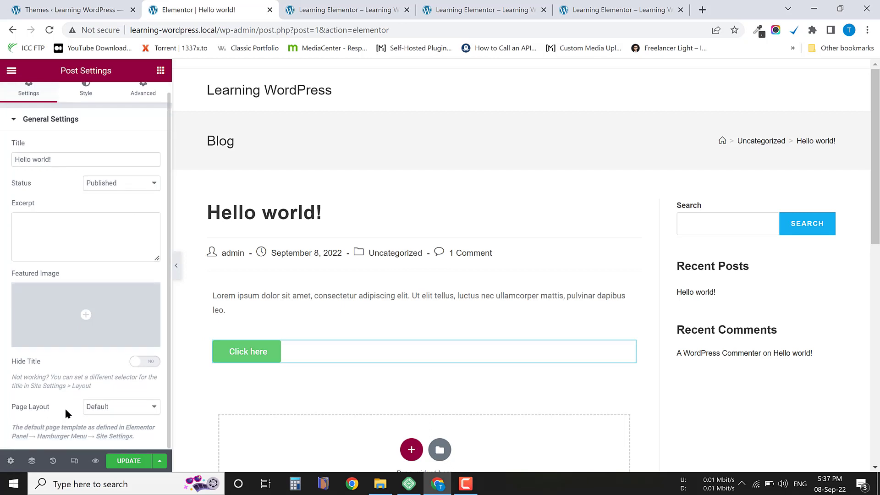
click(92, 410)
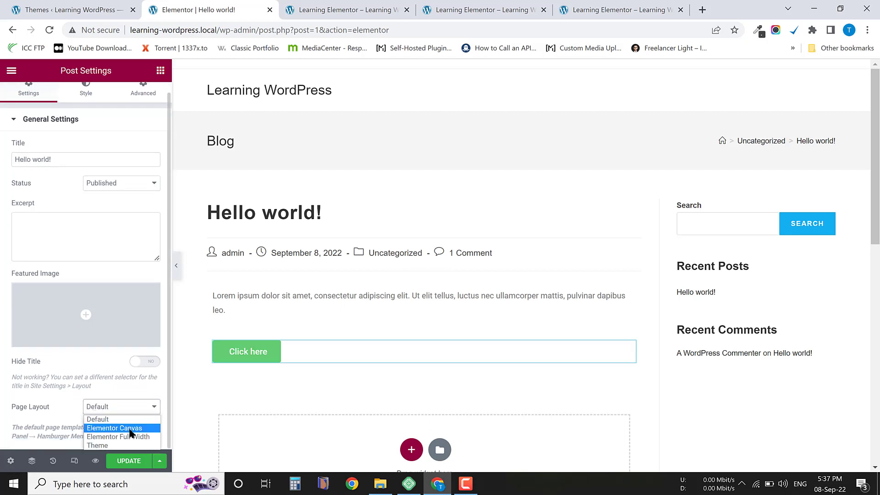
click(130, 430)
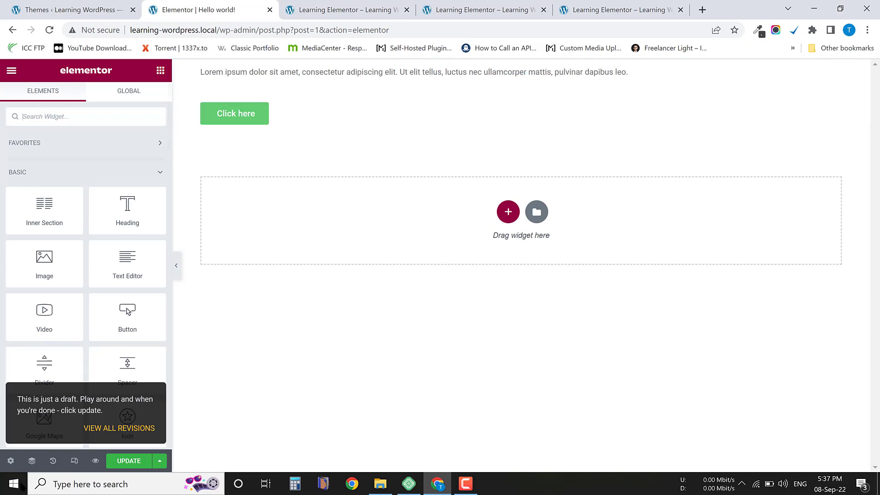
Set the post's page layout to Elementor Full Width and look over the resulting header, content and footer.
click(11, 461)
click(111, 415)
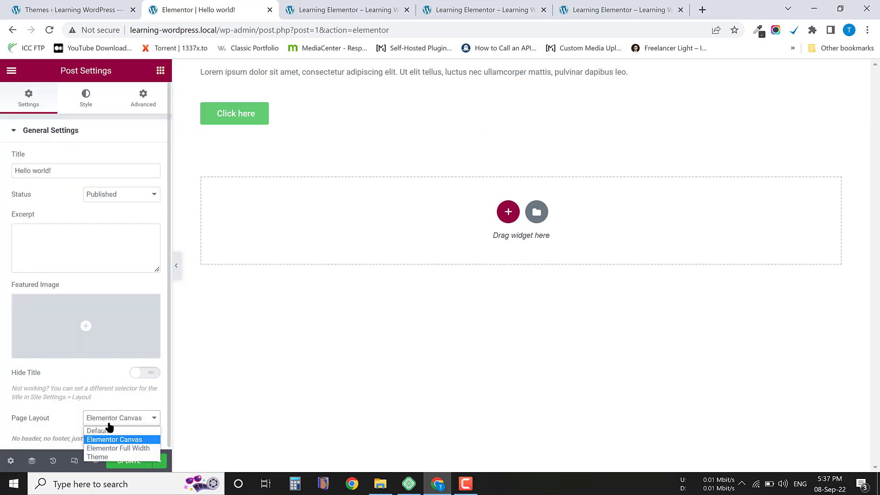
click(135, 449)
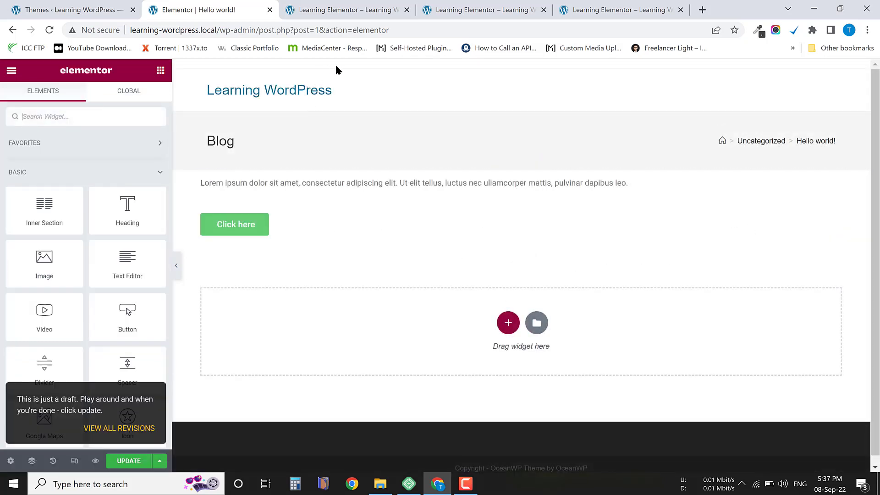
scroll(440, 357, down, 1)
scroll(284, 120, up, 1)
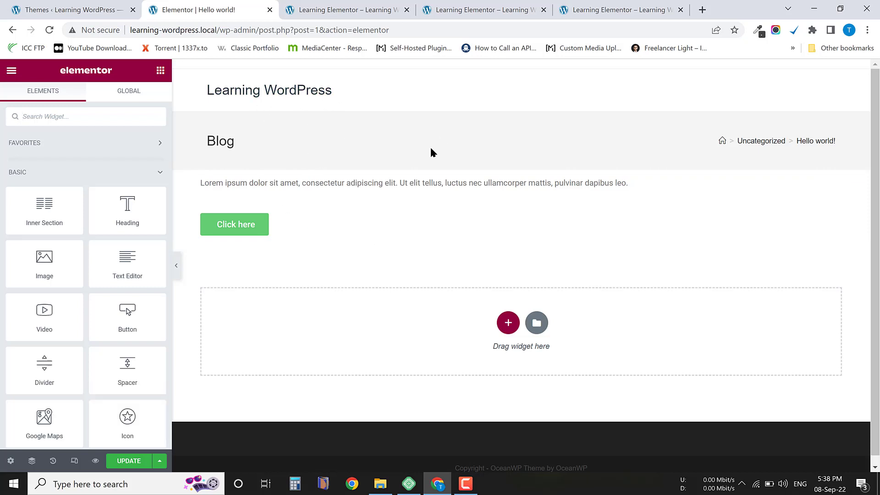
Exit Elementor to the WordPress post editor without updating the post.
click(11, 70)
click(59, 298)
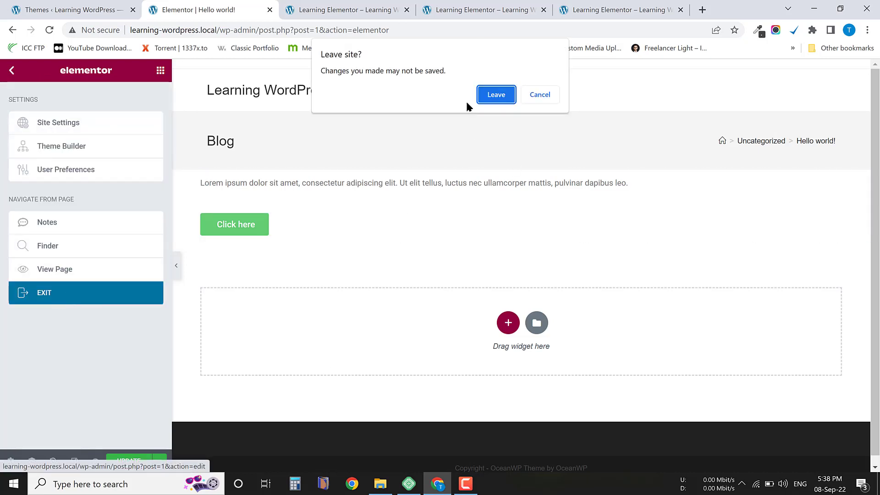
click(495, 95)
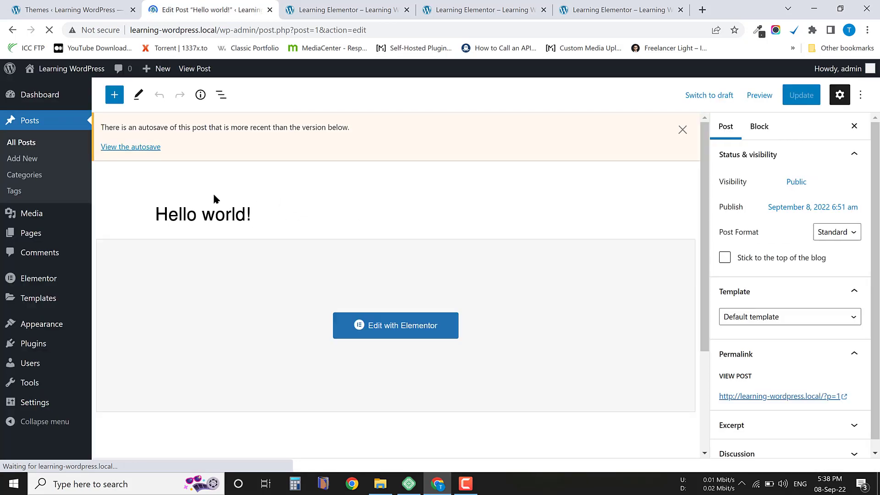
Return to the posts list, highlight the "— Elementor" label beside "Hello world!", and open the post in Elementor from there.
click(24, 145)
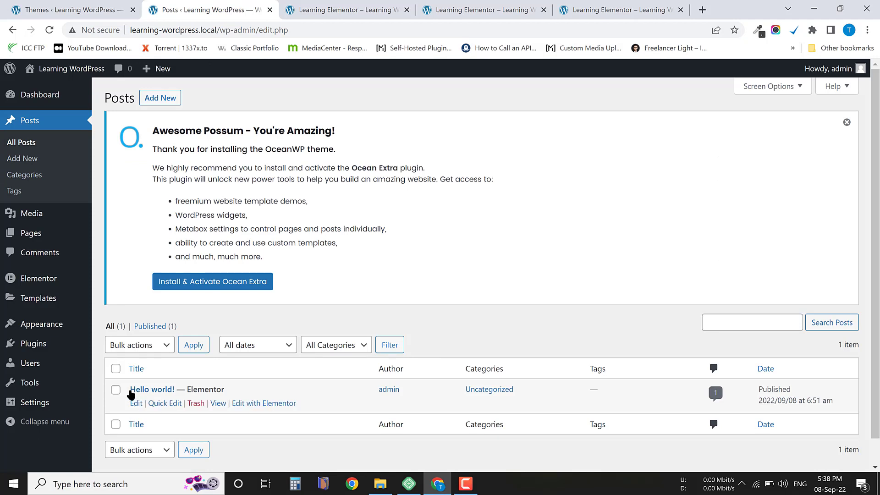
drag(226, 390, 178, 389)
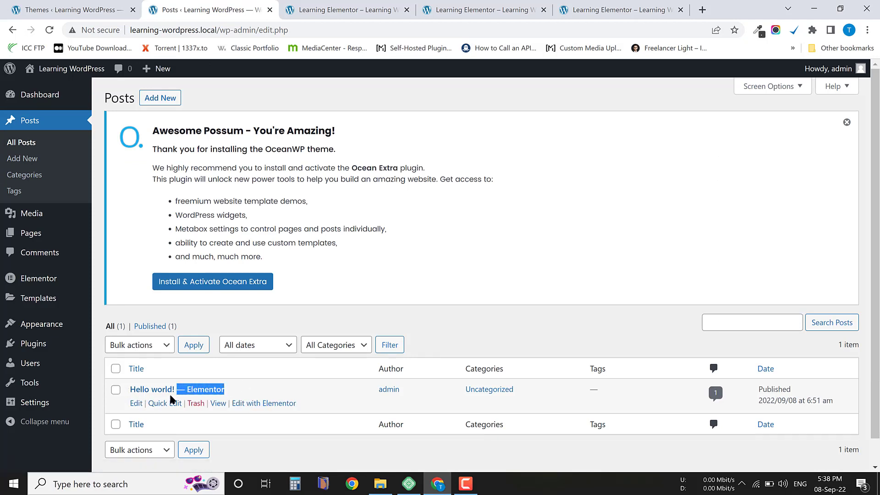
click(252, 395)
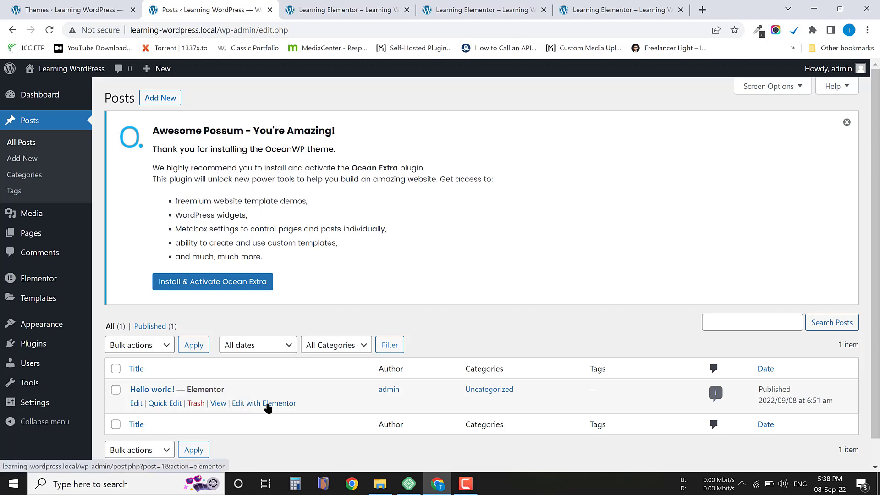
click(268, 404)
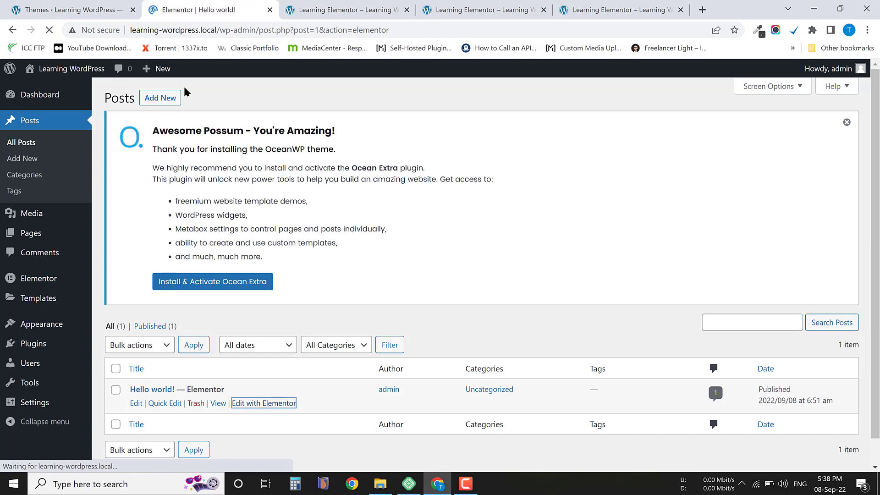